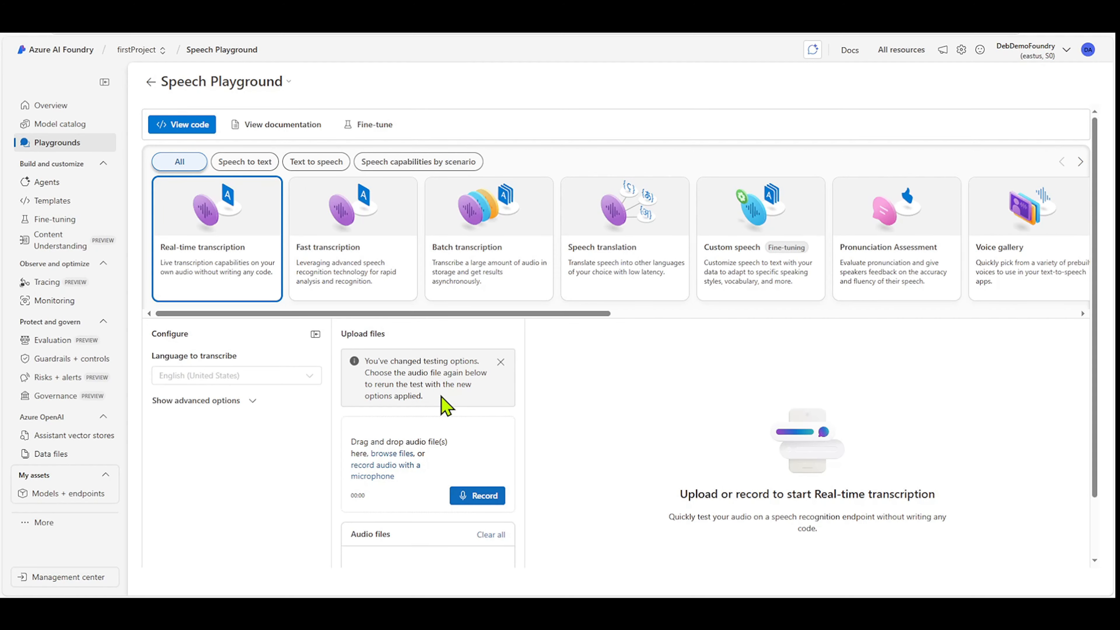
Filter the speech capabilities to Speech to text and show the advanced options for Real-time transcription
left_click(224, 163)
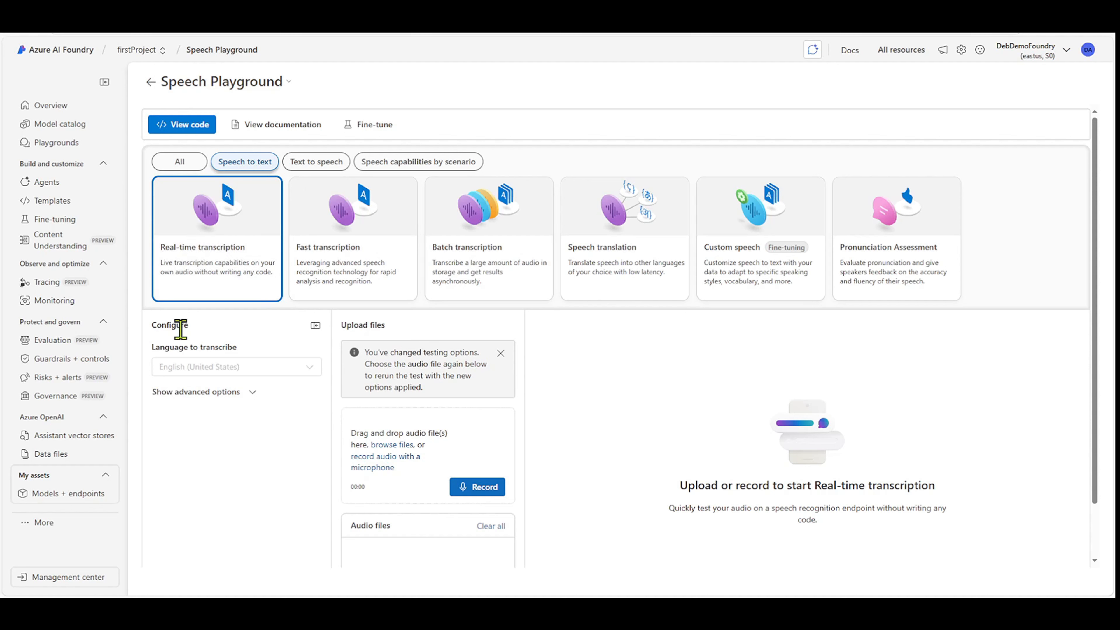
left_click(250, 394)
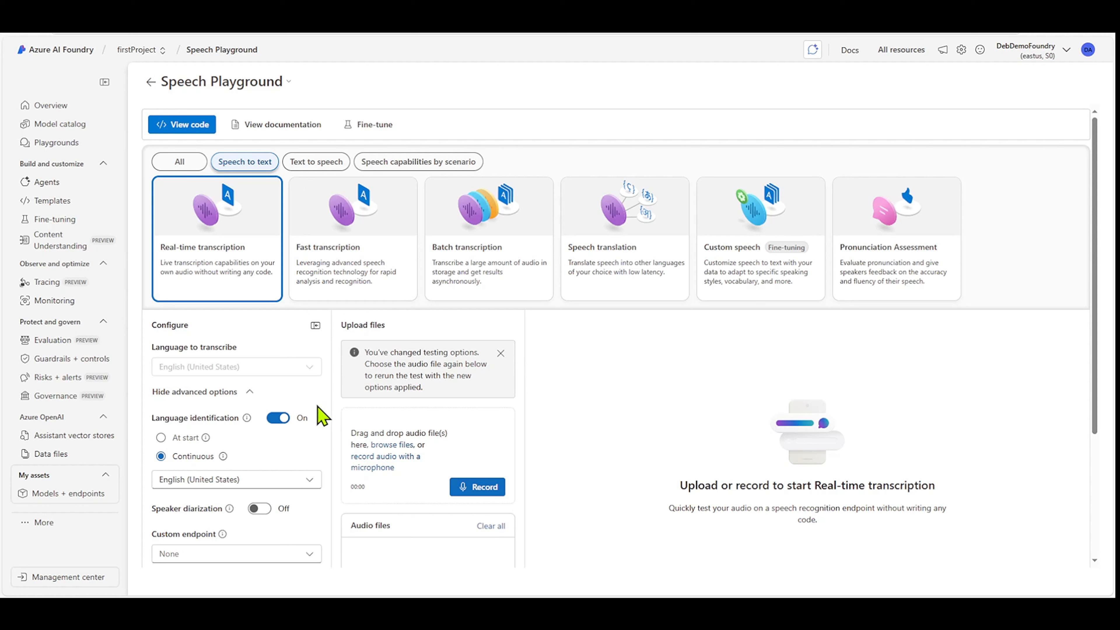
Check the language identification explanation and the transcription languages available with identification off, leaving identification switched on
mouse_move(247, 419)
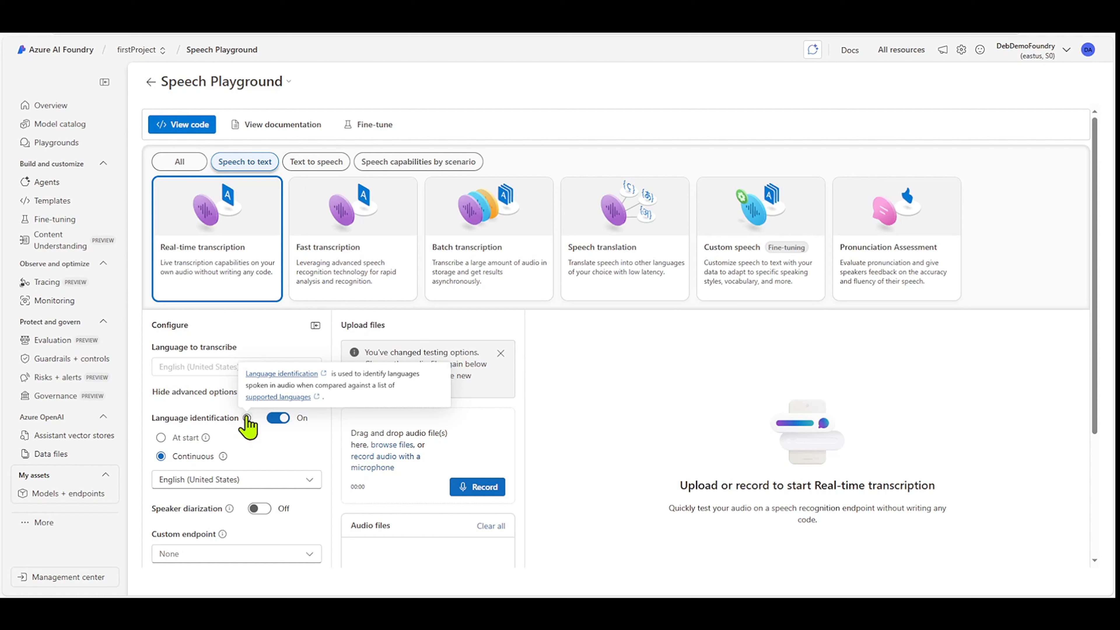
left_click(279, 417)
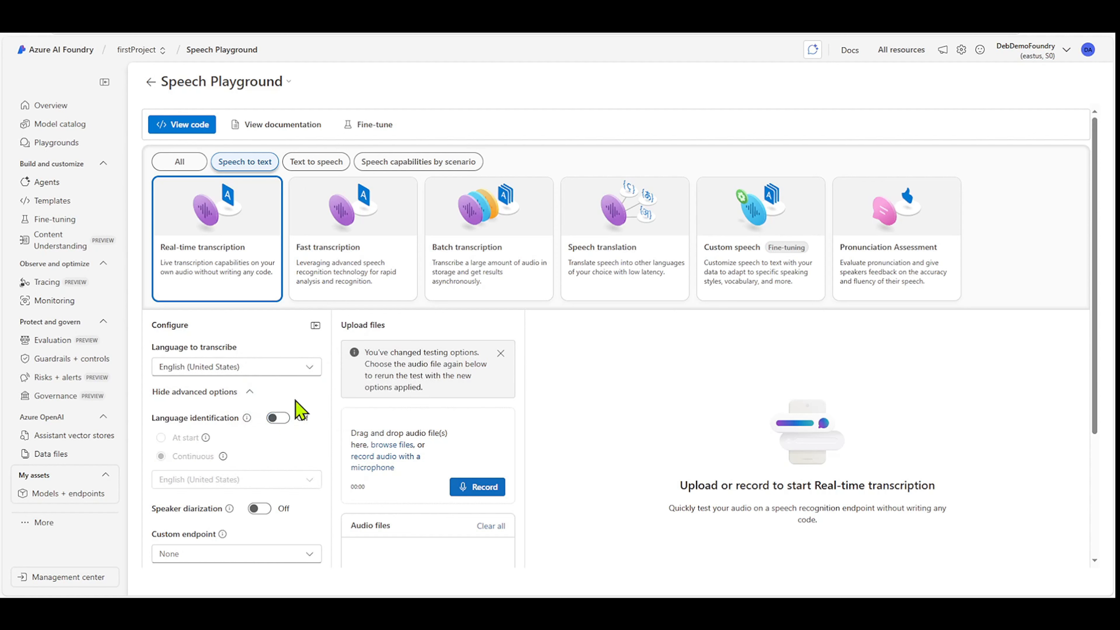
left_click(306, 368)
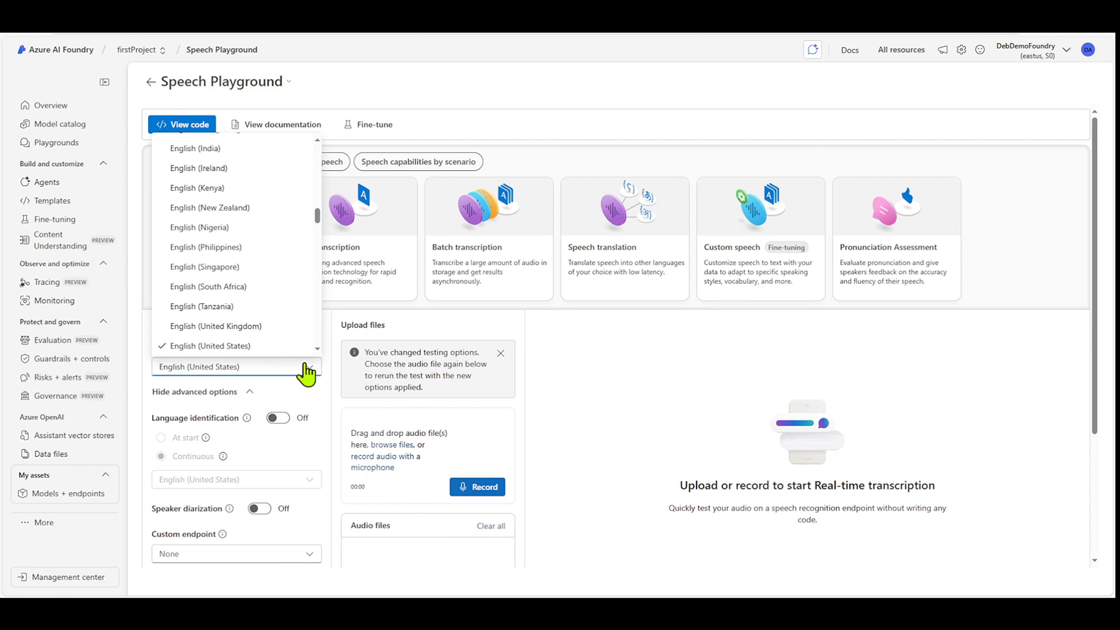
left_click(306, 369)
left_click(278, 418)
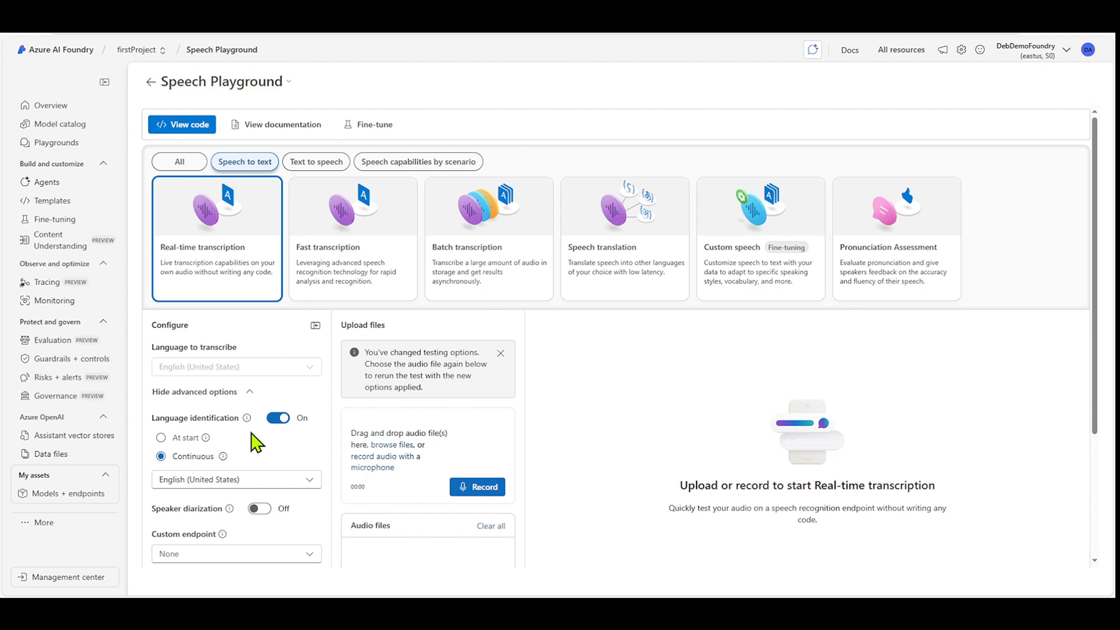
Review the At start and Continuous identification modes and browse the candidate languages for identification
mouse_move(205, 438)
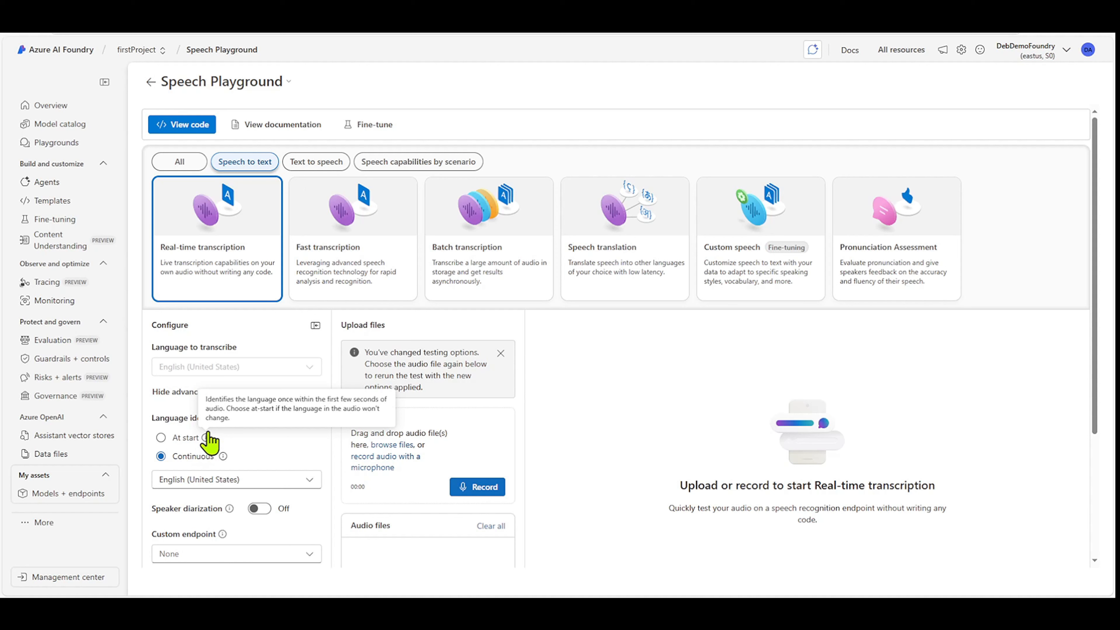
mouse_move(223, 456)
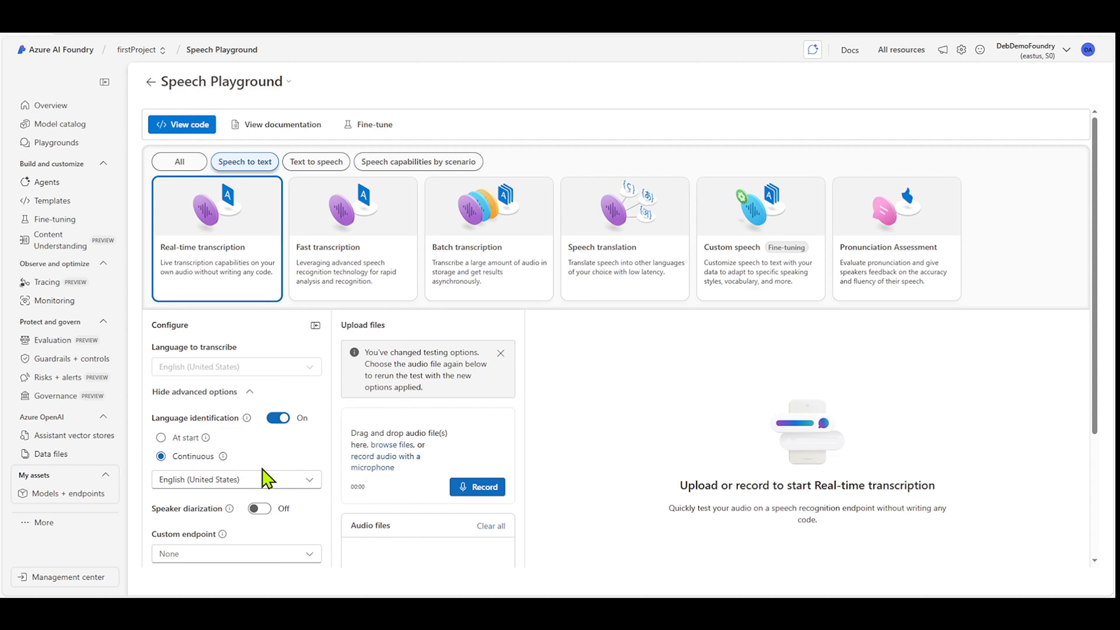
left_click(299, 481)
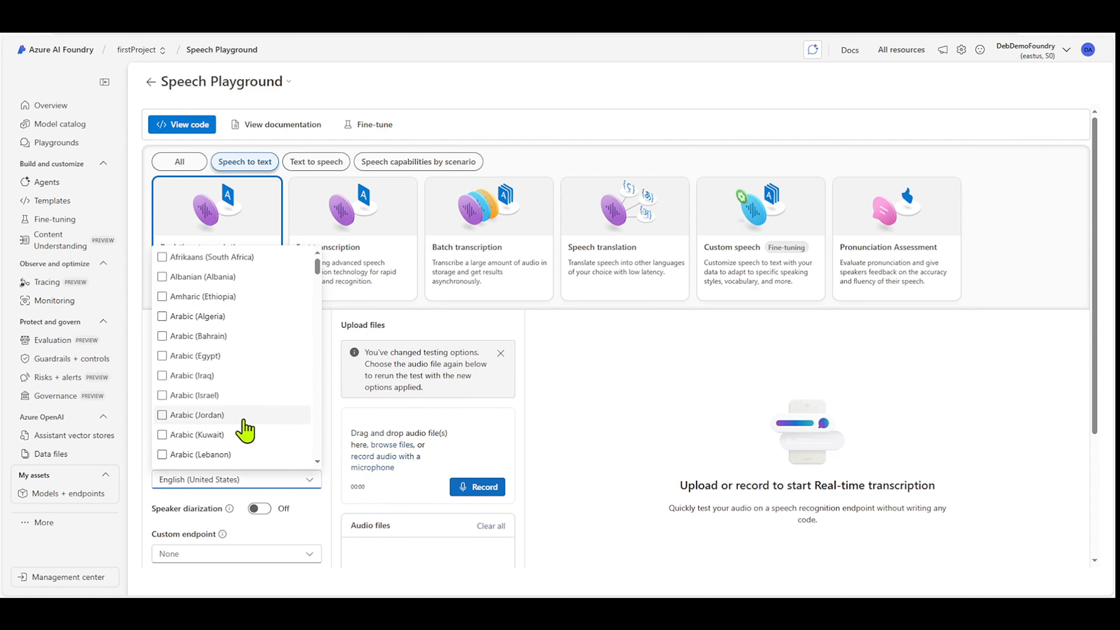
scroll(253, 353, "down", 2)
scroll(252, 353, "down", 20)
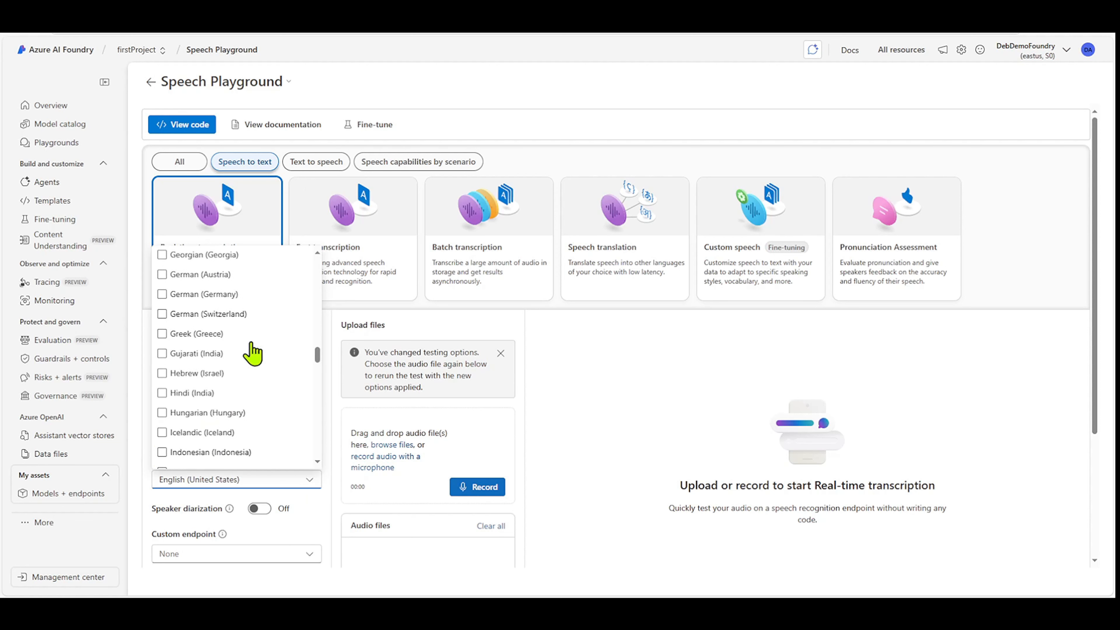
left_click(317, 521)
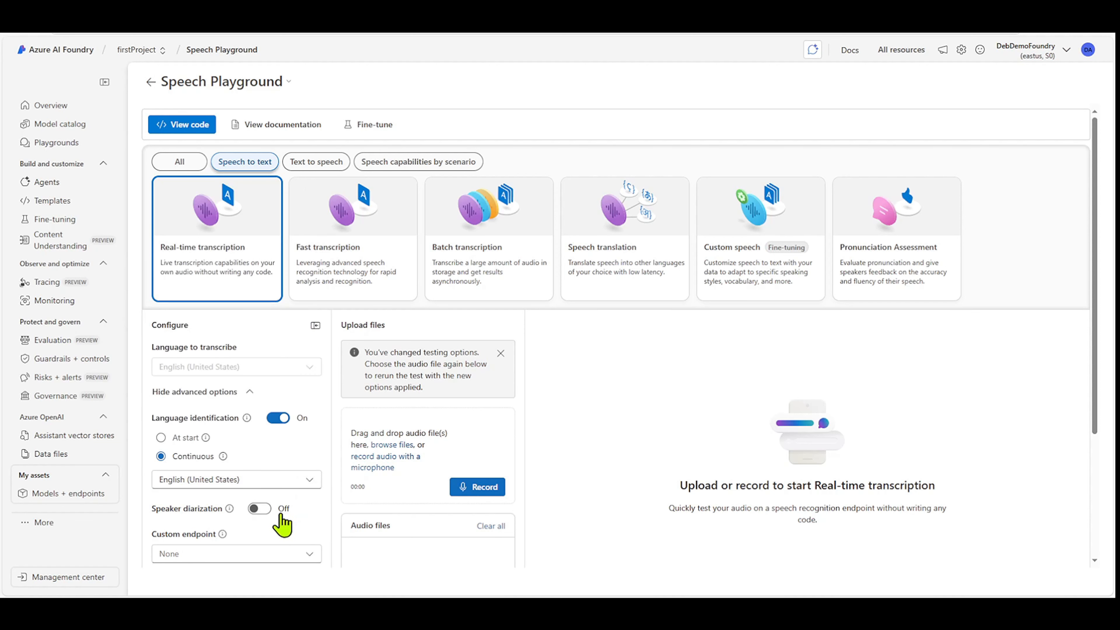
Examine the speaker diarization and custom endpoint options, leaving diarization off and the endpoint at None
mouse_move(229, 508)
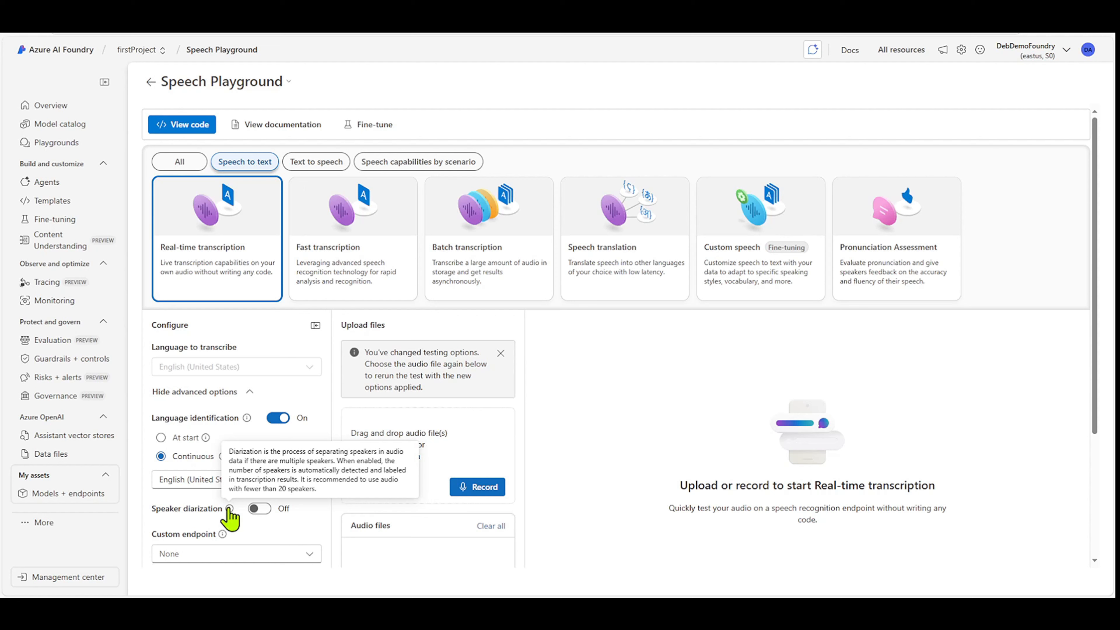
left_click(260, 508)
left_click(260, 509)
scroll(291, 518, "down", 3)
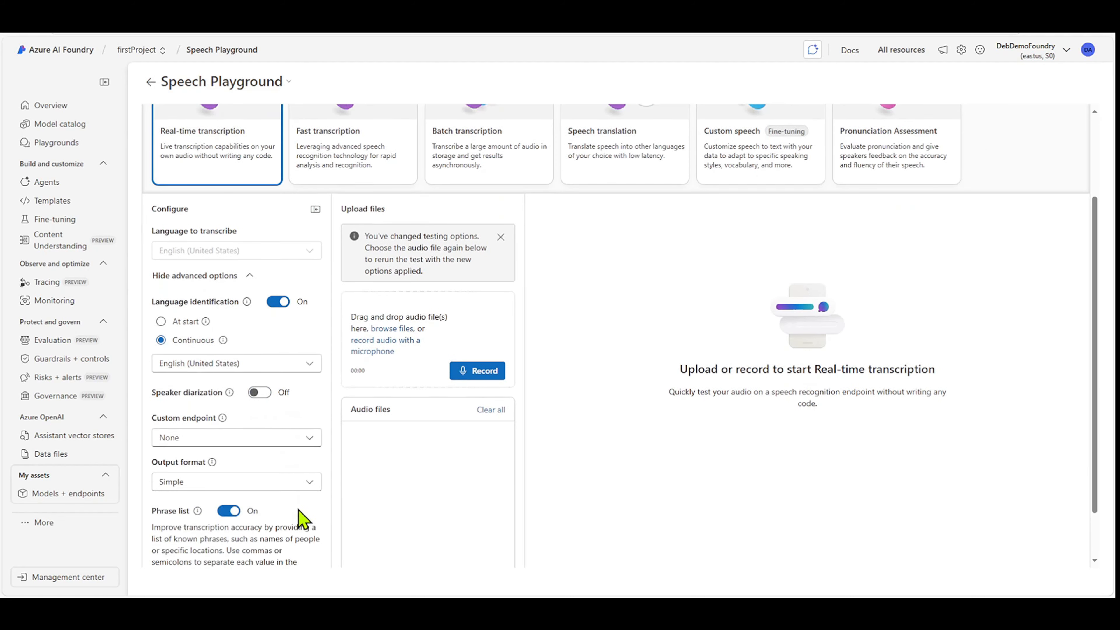
mouse_move(222, 417)
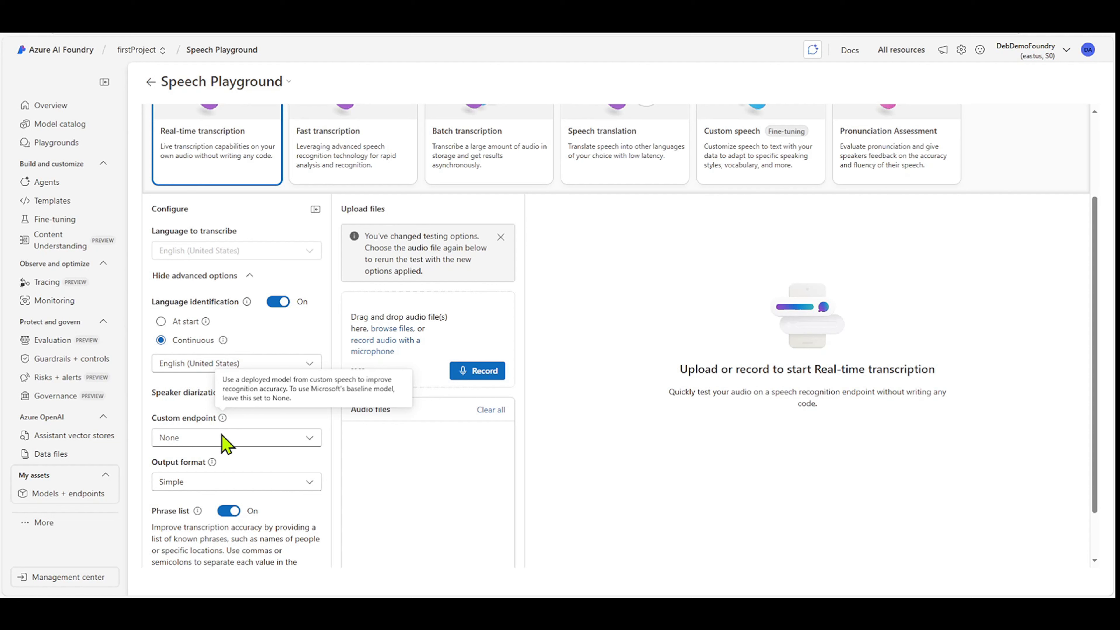
left_click(249, 439)
left_click(249, 438)
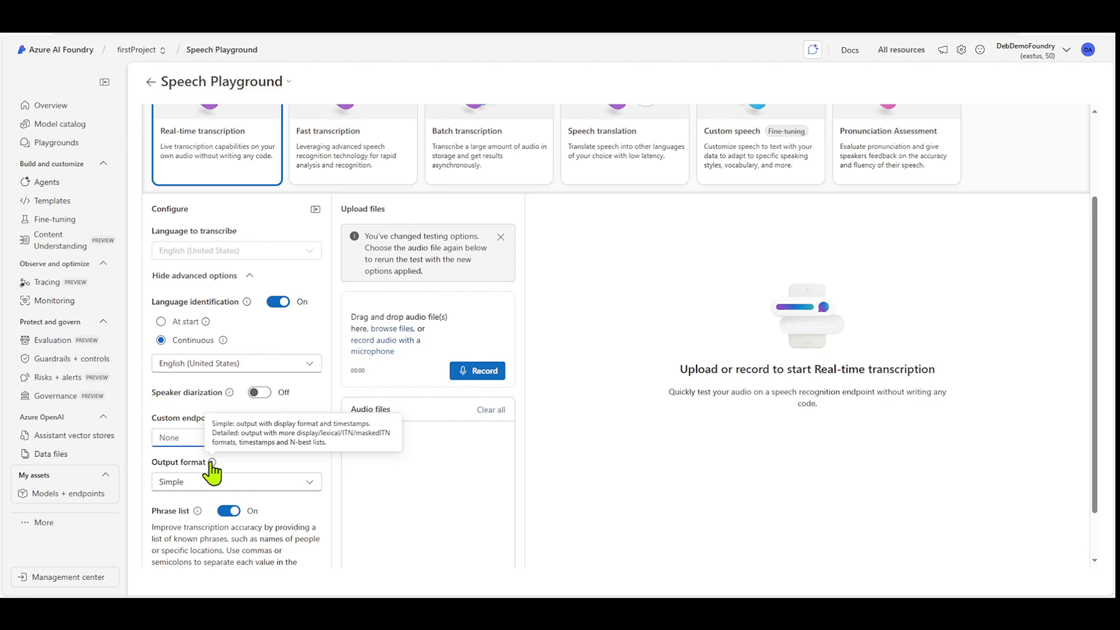
With the phrase list kept on, enter the known phrases "word, words, stuff"
scroll(265, 512, "down", 2)
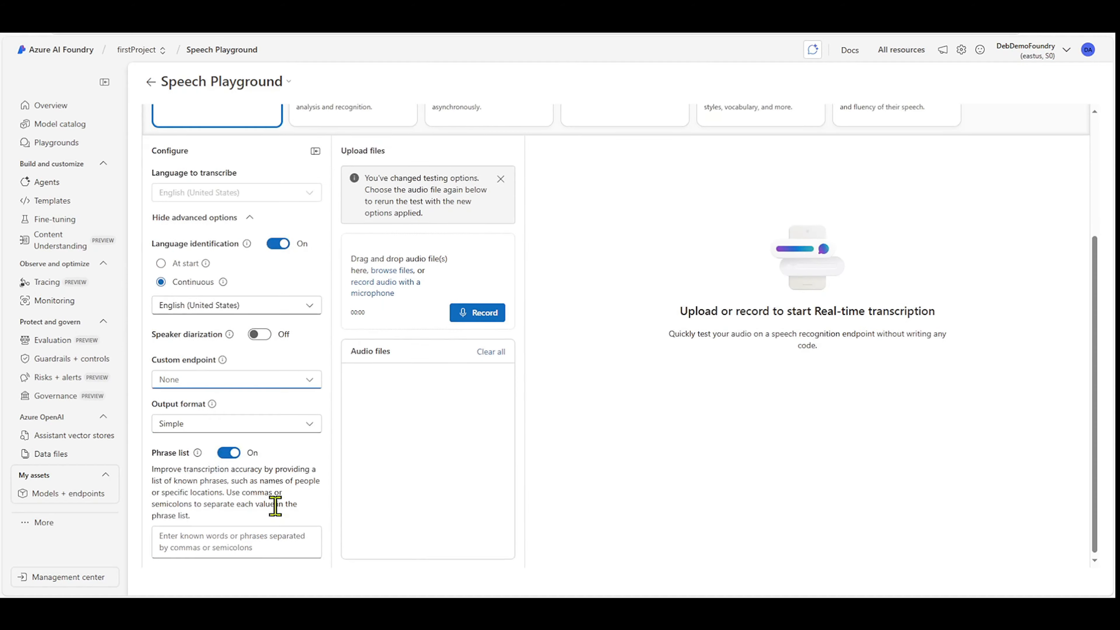
left_click(231, 455)
left_click(231, 455)
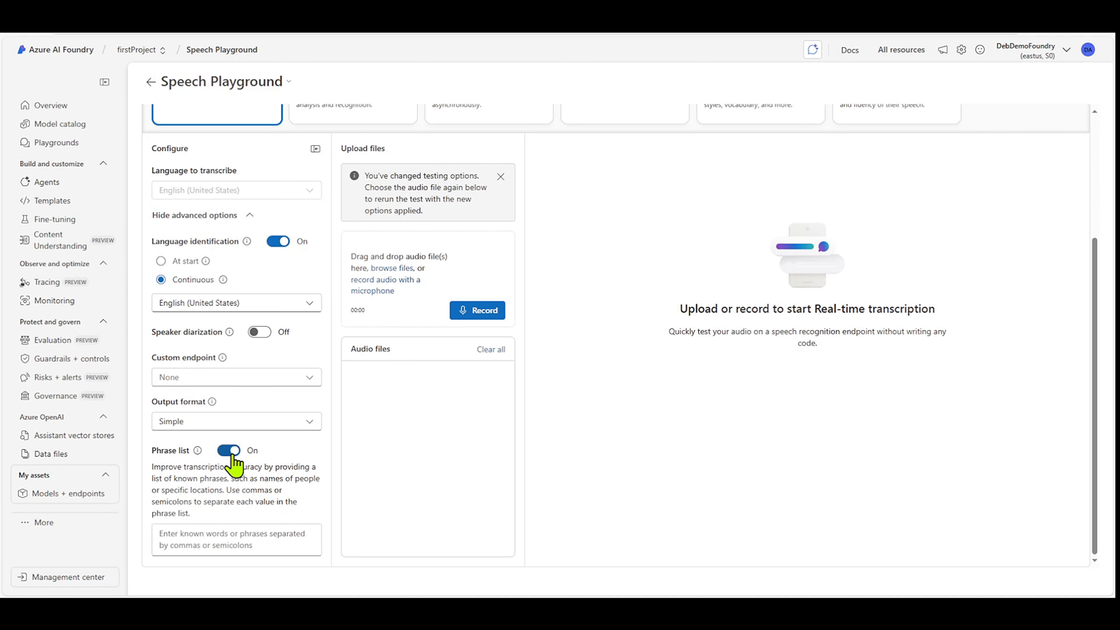
left_click(196, 534)
type("wo")
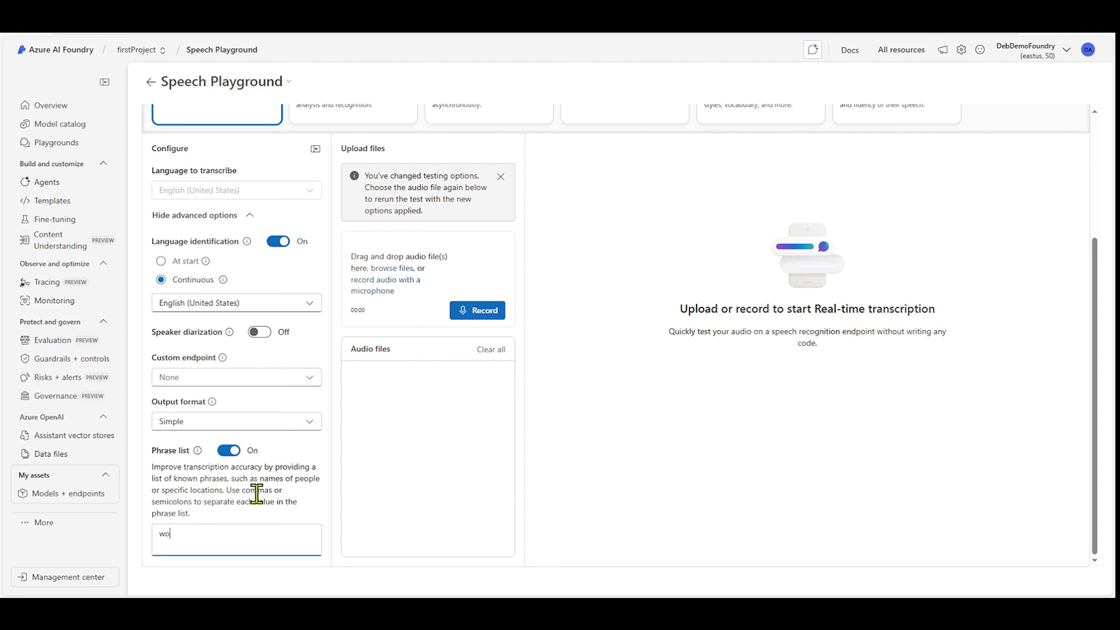
type("rd, words, stuff")
Record about 16 seconds of speech with the microphone for real-time transcription and stop the recording
scroll(596, 452, "up", 3)
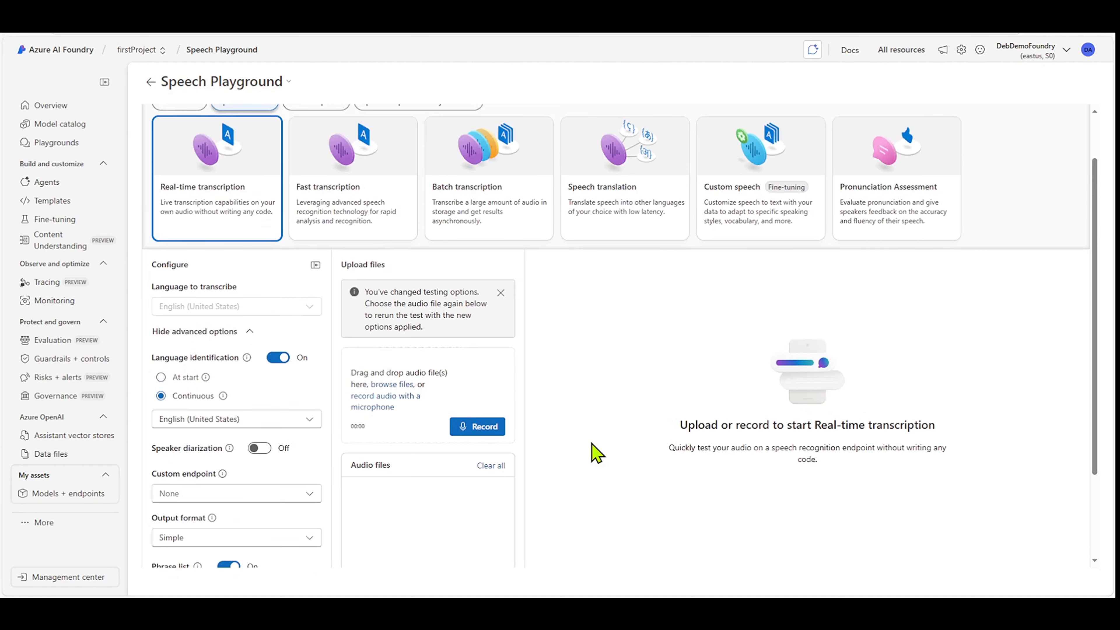
scroll(595, 452, "up", 2)
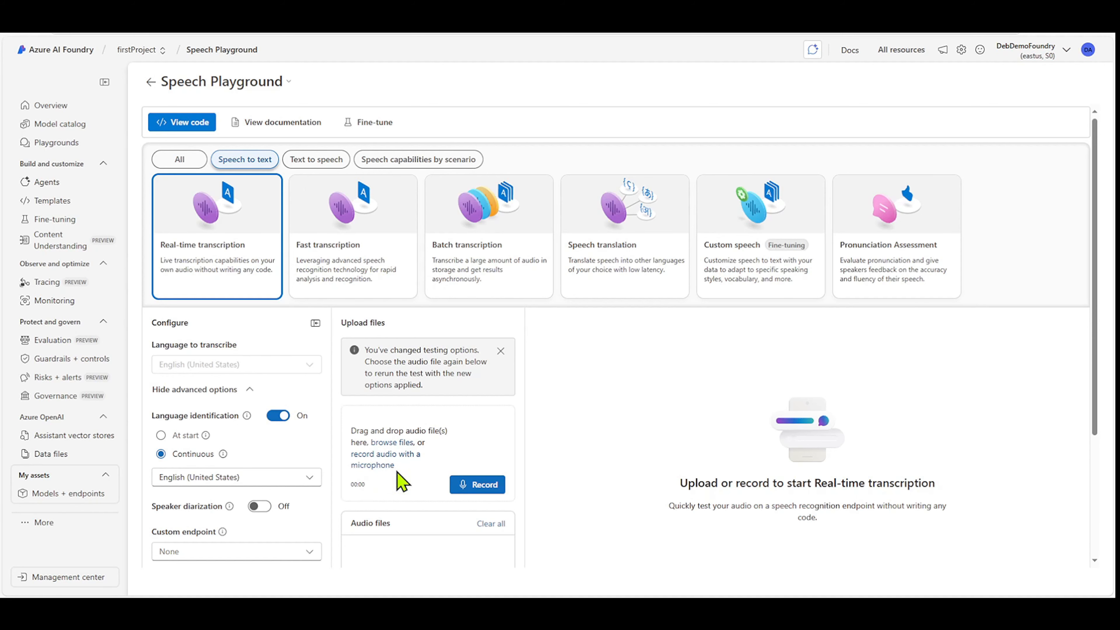
scroll(584, 397, "down", 2)
scroll(586, 396, "down", 1)
scroll(586, 396, "up", 1)
scroll(592, 433, "up", 1)
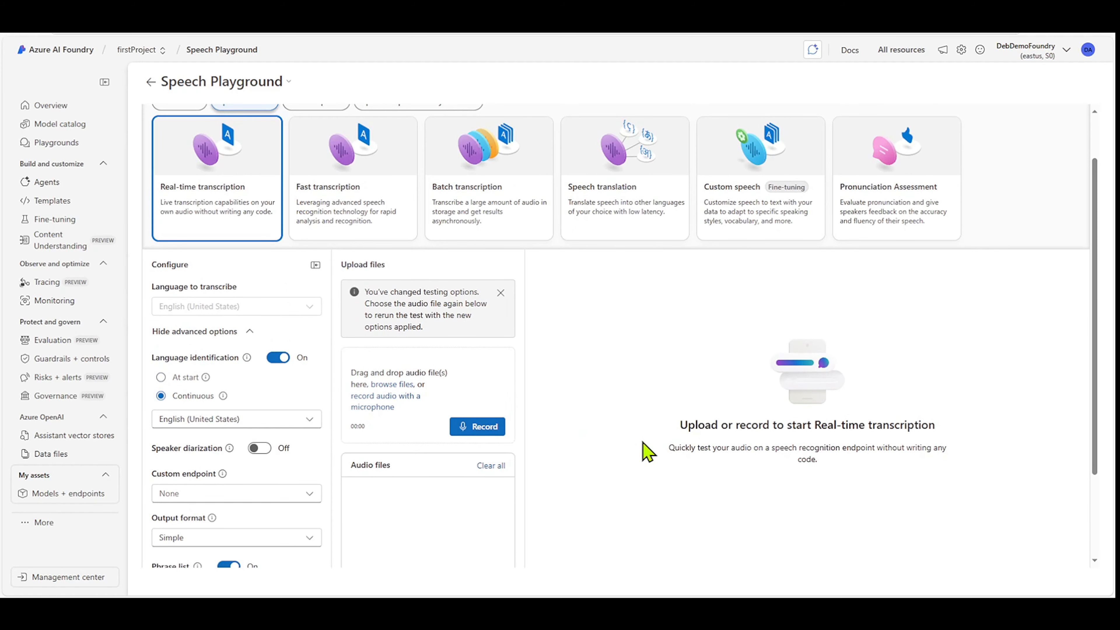
left_click(470, 427)
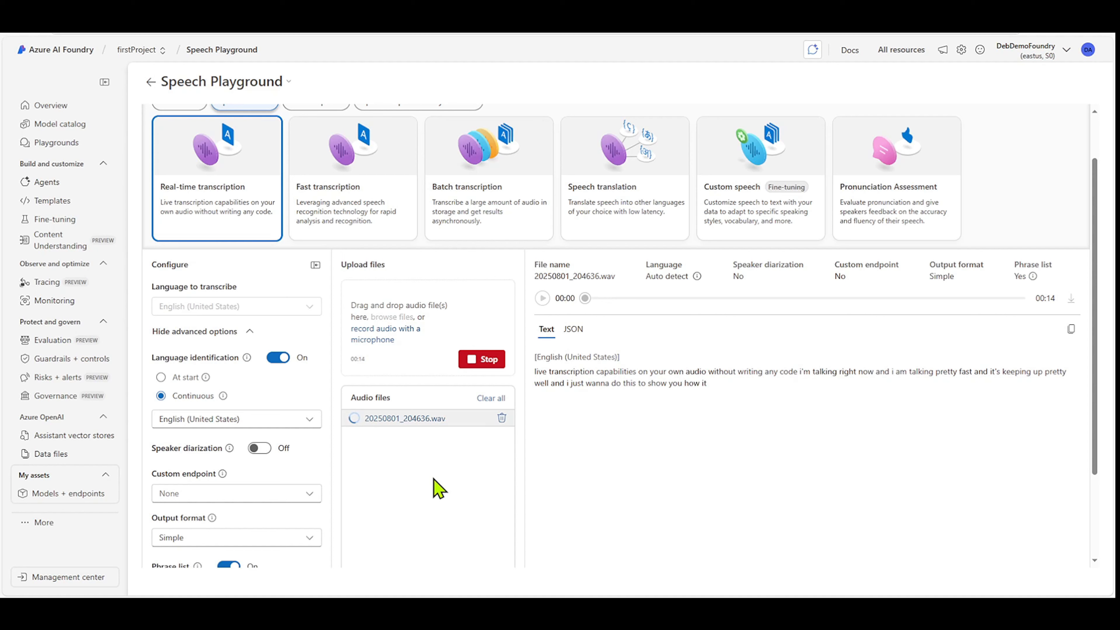
left_click(474, 365)
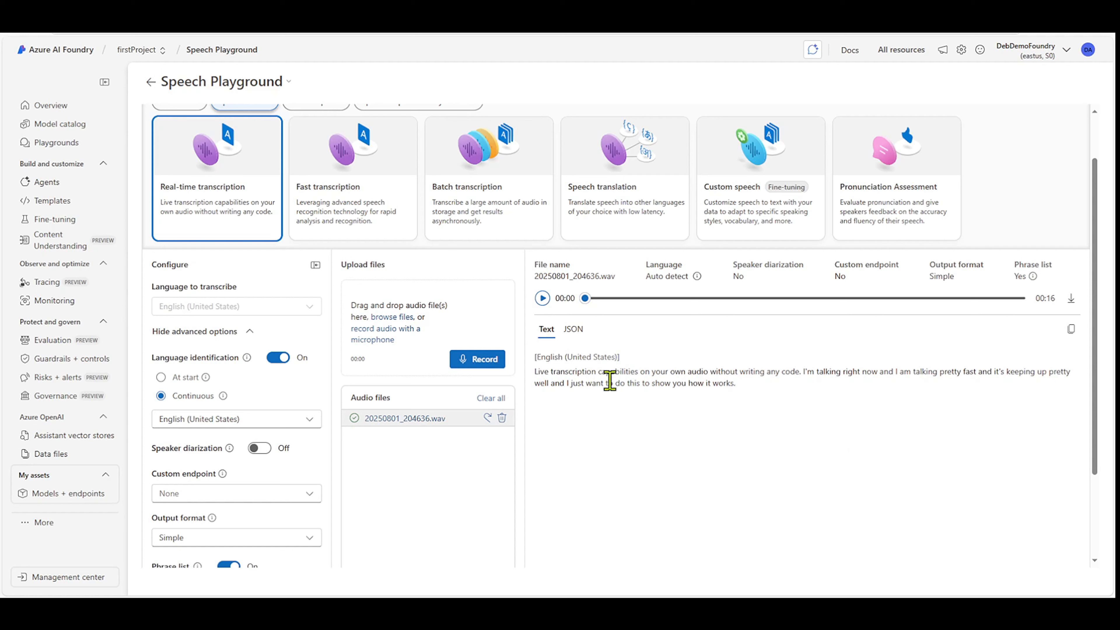
Examine the recording's transcription result as JSON and return to its Text view
left_click(574, 334)
scroll(790, 434, "down", 10)
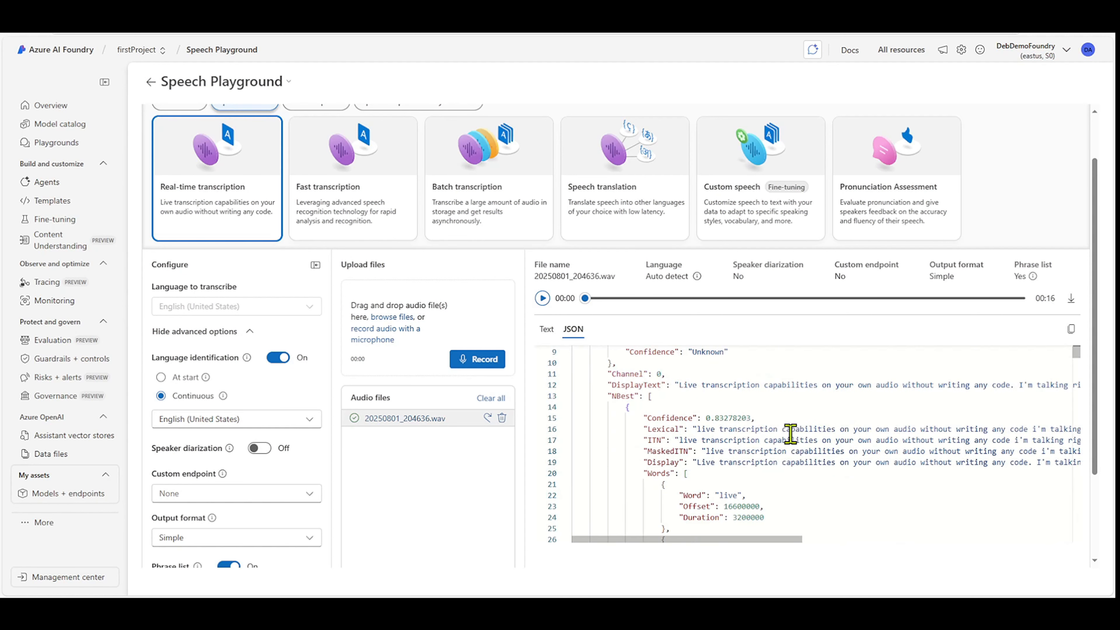
scroll(790, 434, "up", 7)
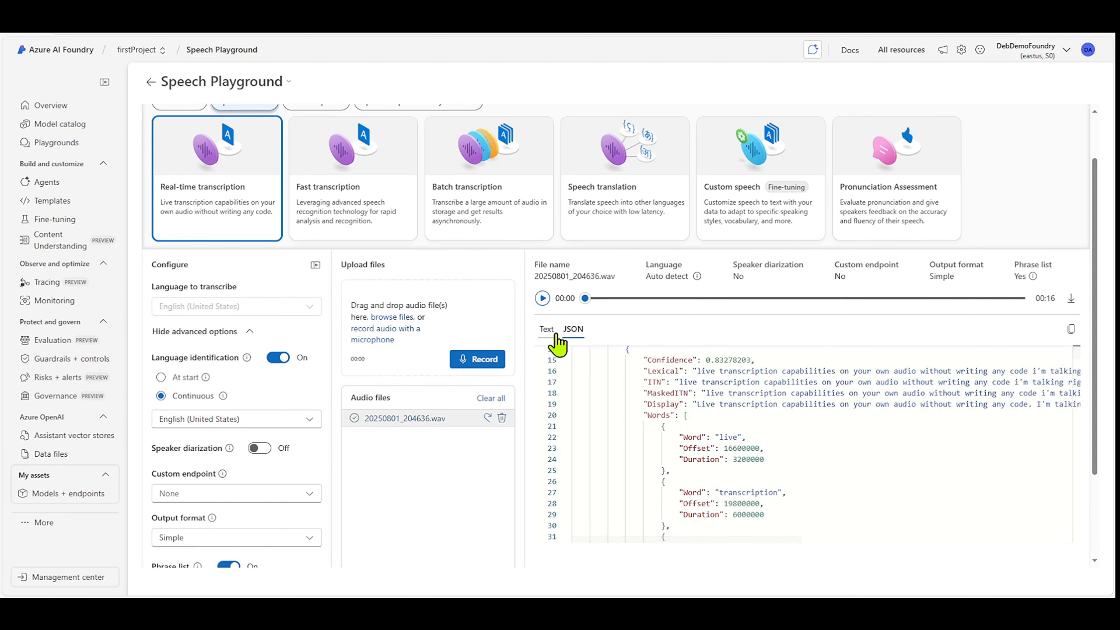
left_click(547, 330)
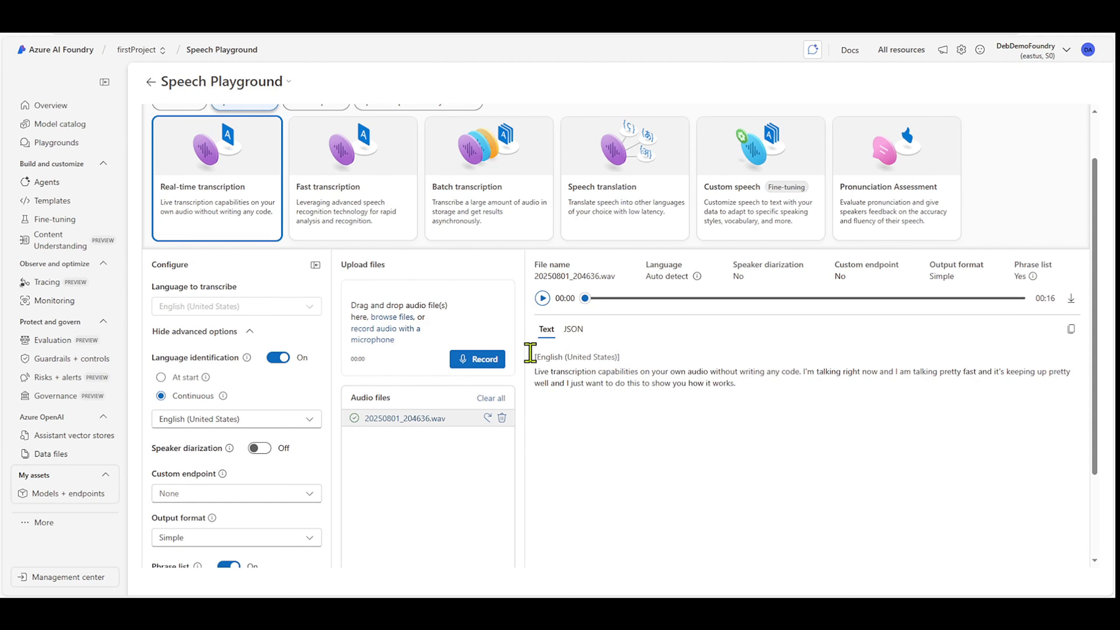
Switch to Fast transcription and show its advanced options
left_click(354, 216)
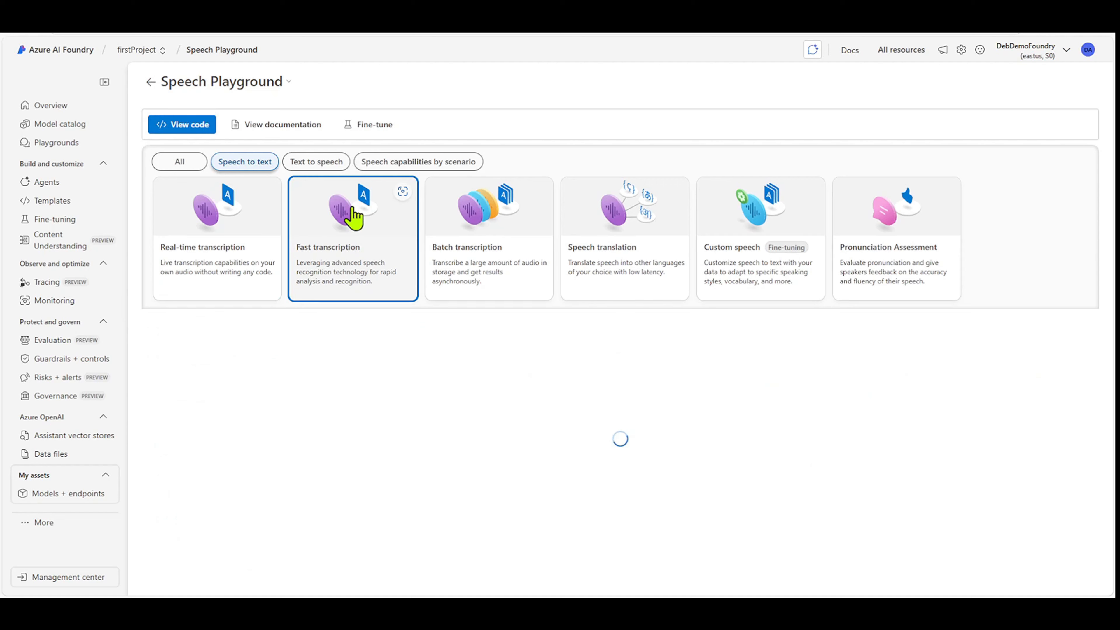
scroll(573, 420, "down", 2)
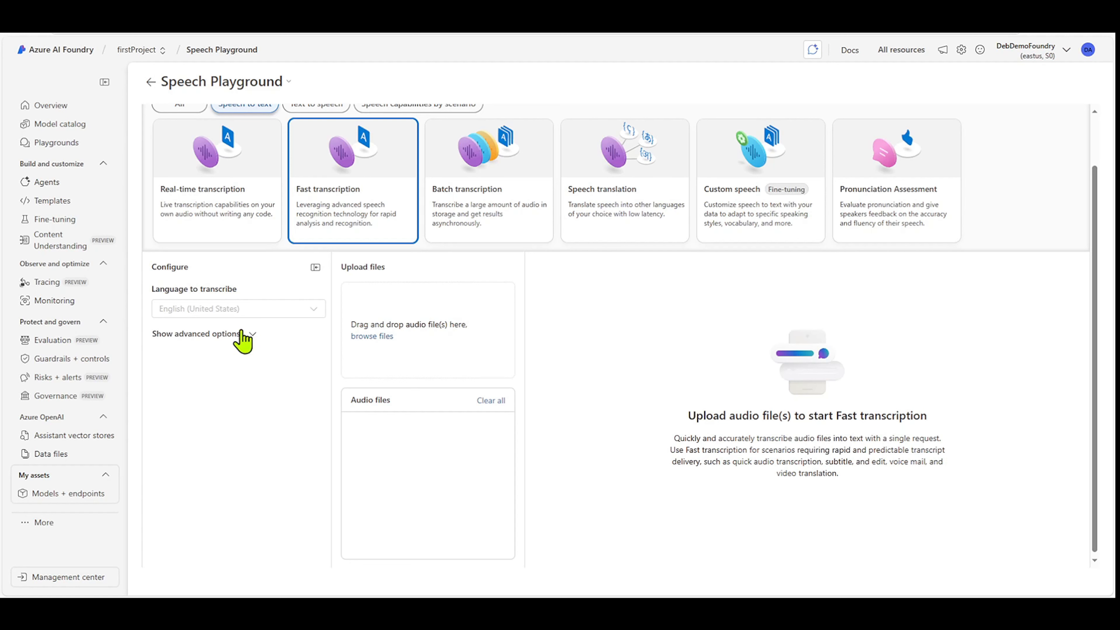
left_click(251, 334)
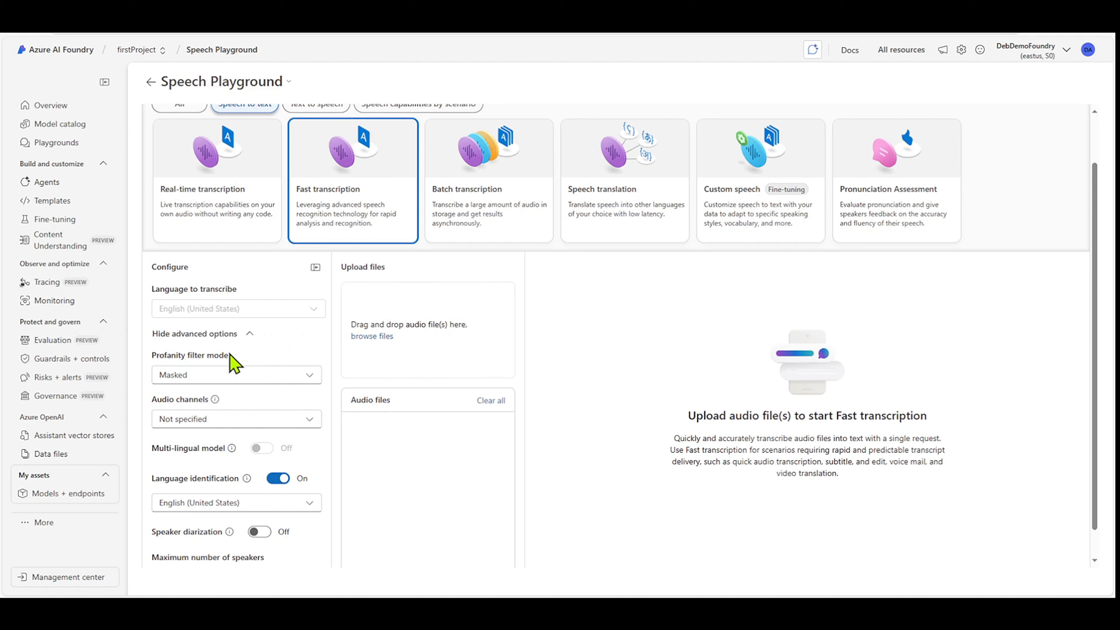
Review the profanity filter modes and audio channel choices for Fast transcription, keeping Masked and Not specified
left_click(311, 378)
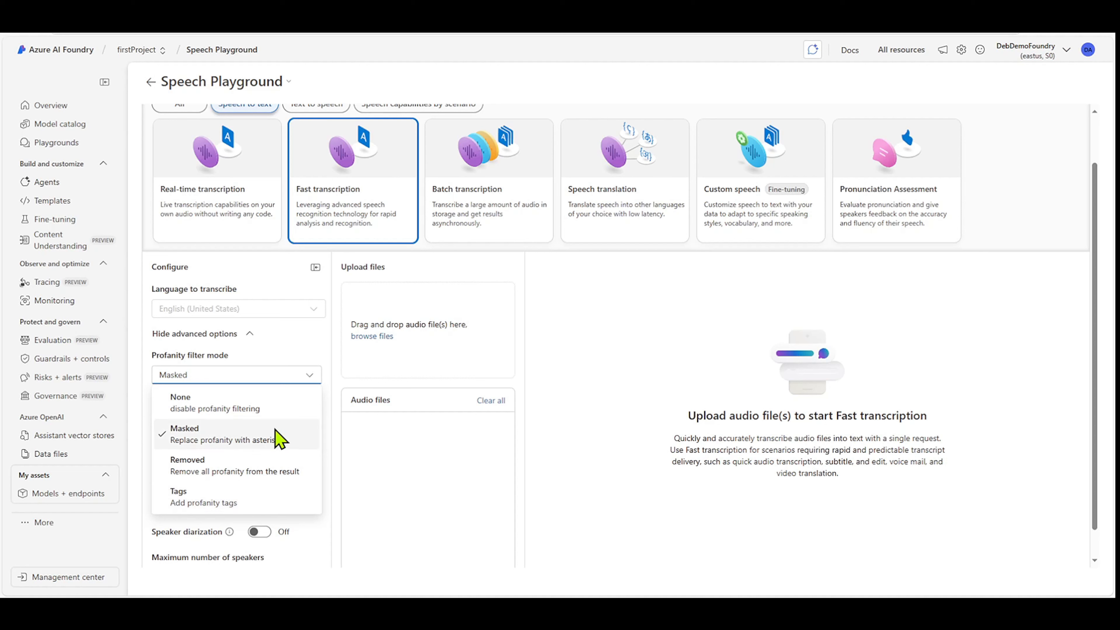
left_click(302, 356)
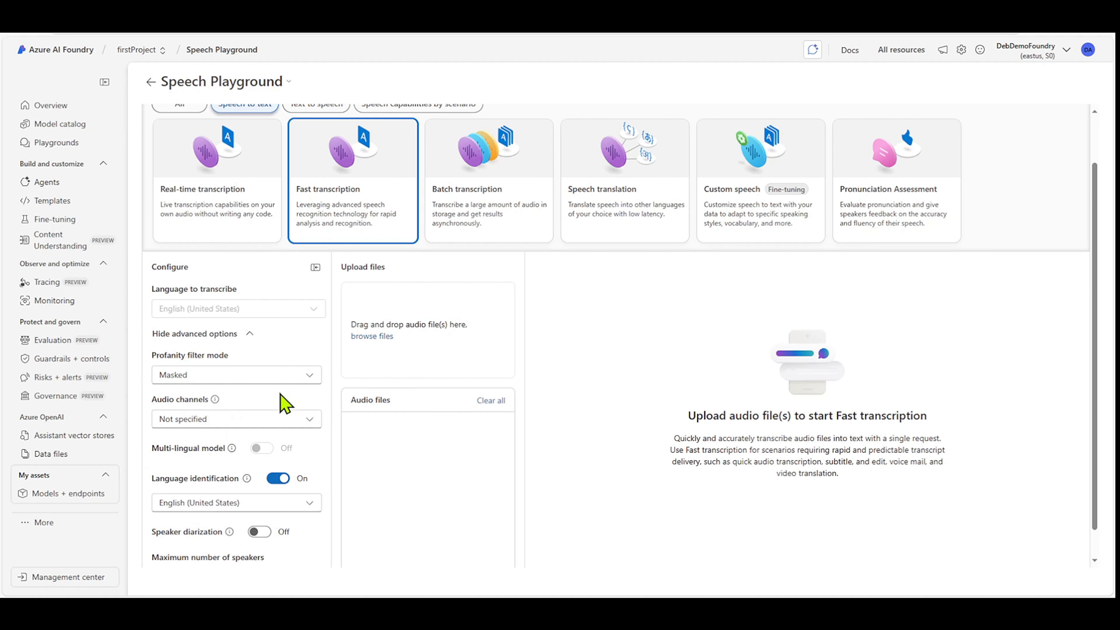
mouse_move(215, 400)
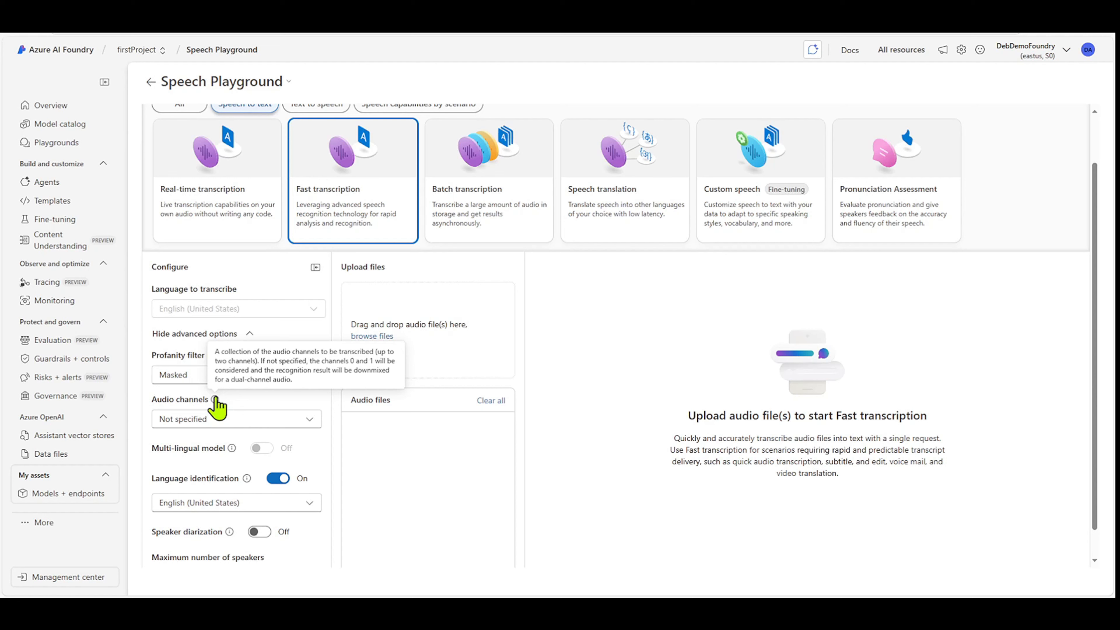
left_click(295, 421)
left_click(300, 405)
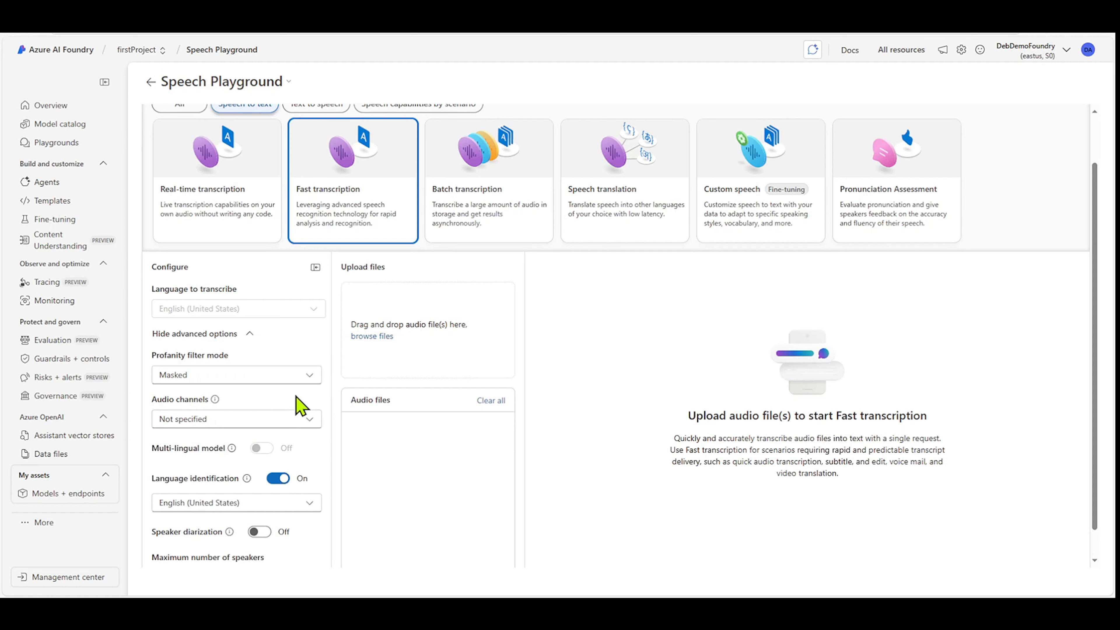
Review the multi-lingual model and language identification explanations and browse the candidate languages for Fast transcription
mouse_move(232, 448)
mouse_move(248, 478)
scroll(220, 455, "down", 1)
left_click(283, 477)
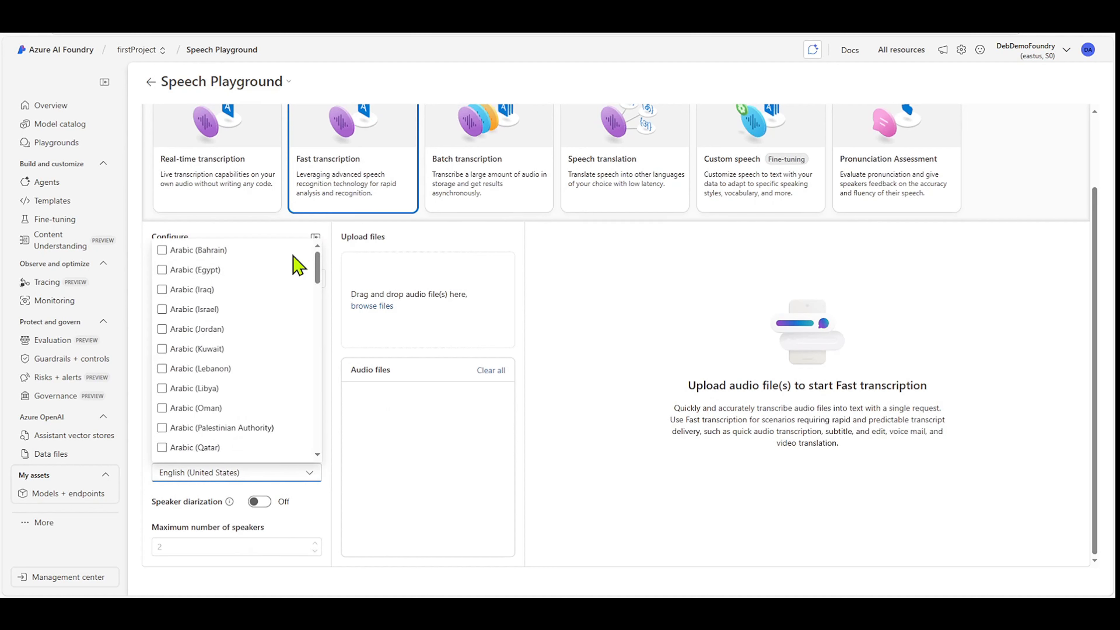
left_click(282, 233)
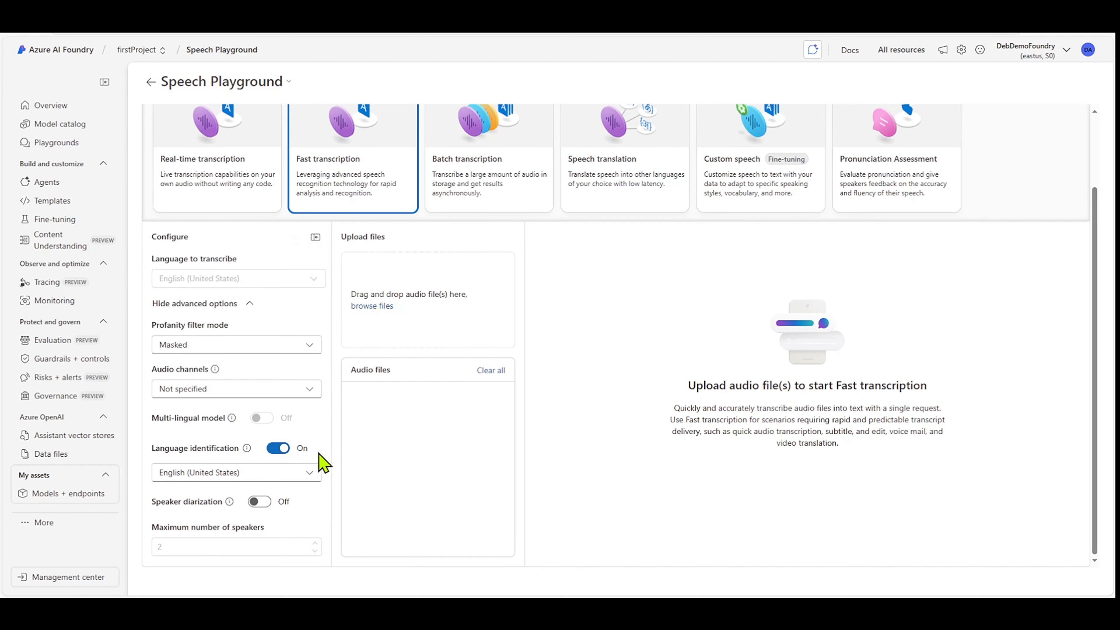
Turn on speaker diarization for Fast transcription and set the maximum number of speakers to 8
left_click(263, 502)
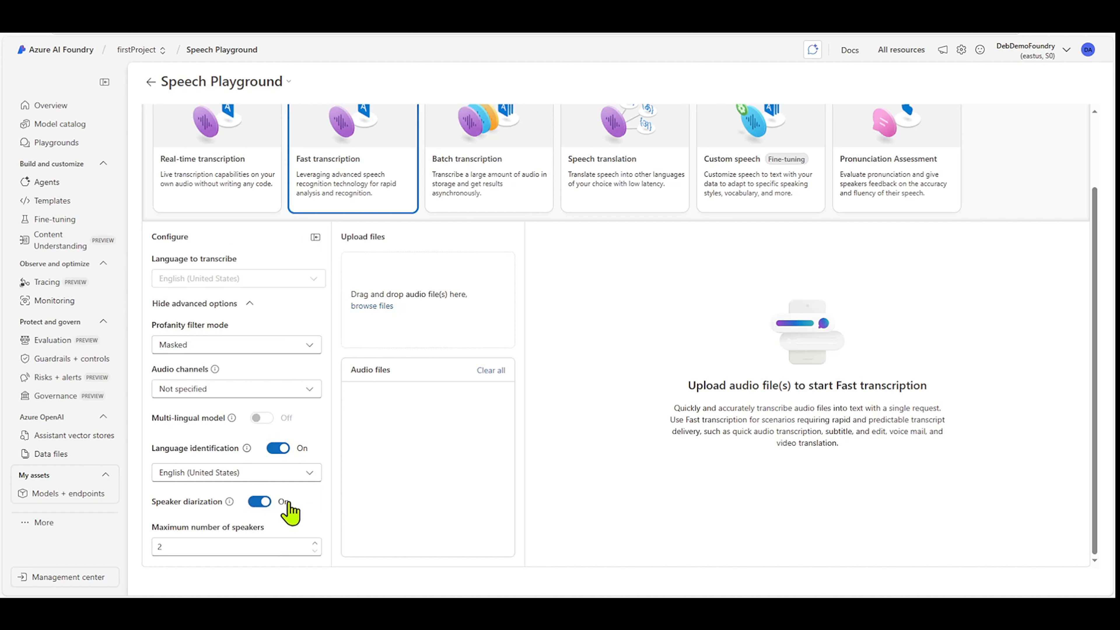
left_click(240, 547)
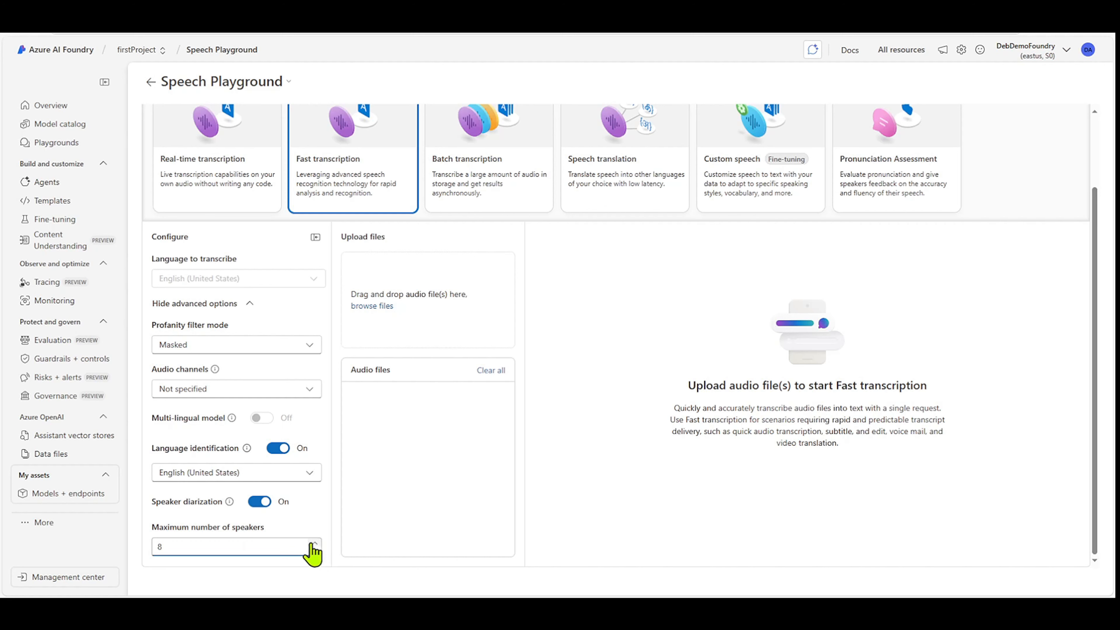
Switch to Batch transcription and browse the available baseline models, keeping Not Specified (Default)
scroll(301, 525, "up", 2)
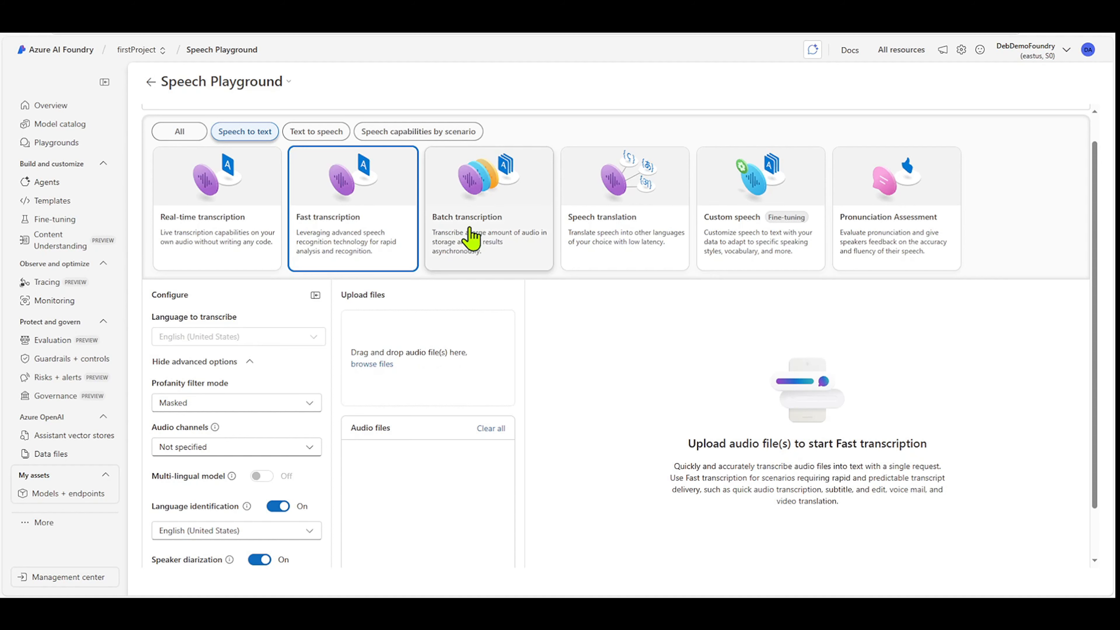
left_click(471, 237)
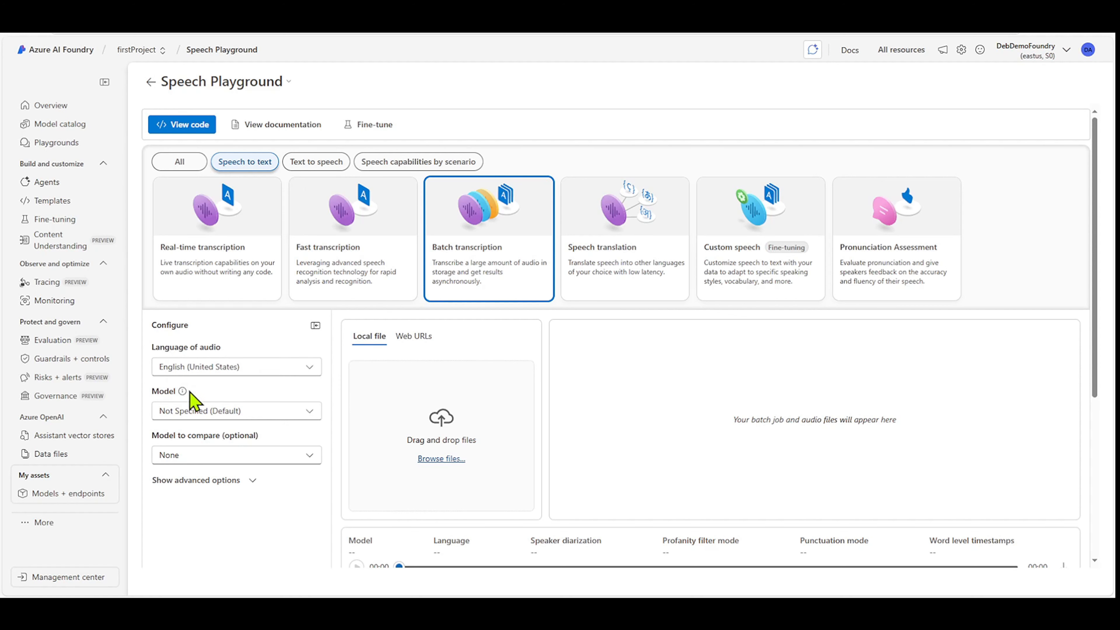
left_click(273, 416)
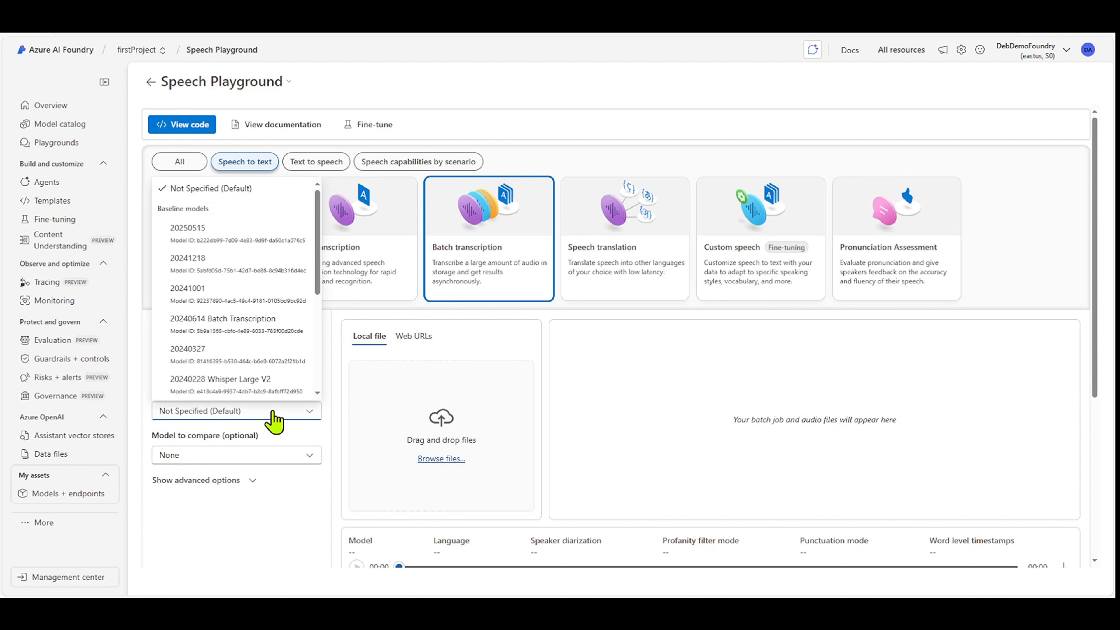
scroll(255, 282, "down", 3)
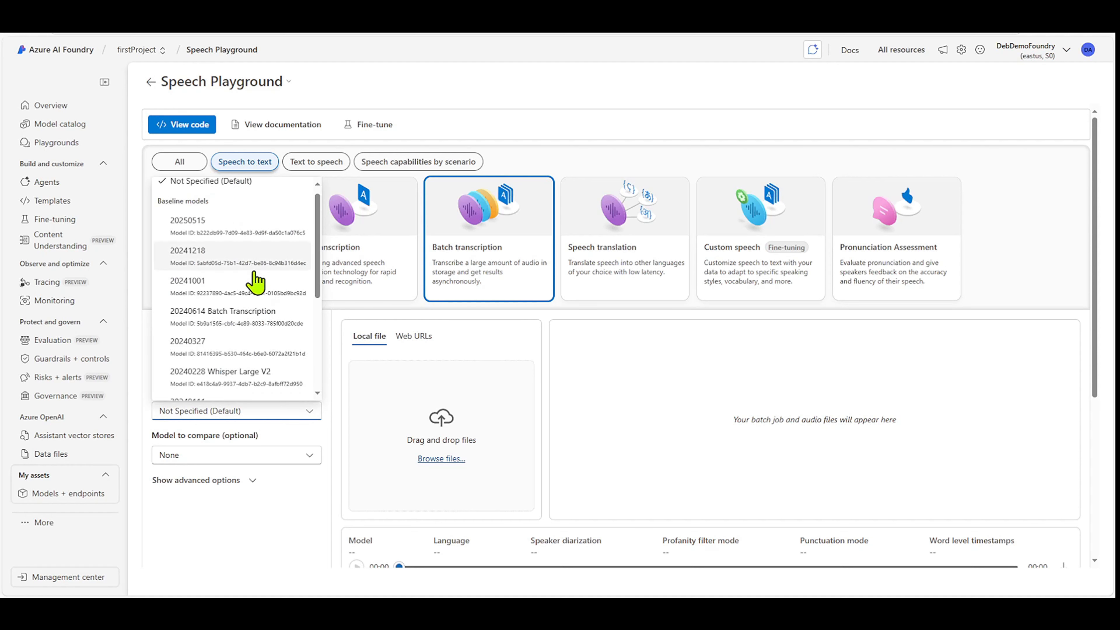
scroll(251, 282, "down", 2)
scroll(253, 282, "up", 6)
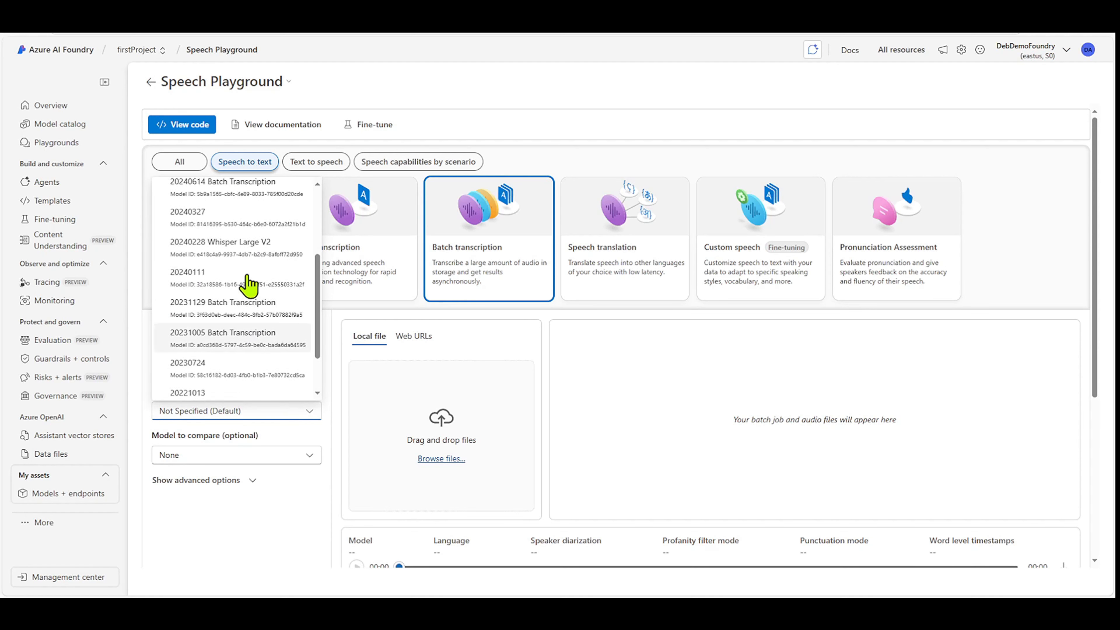
left_click(262, 439)
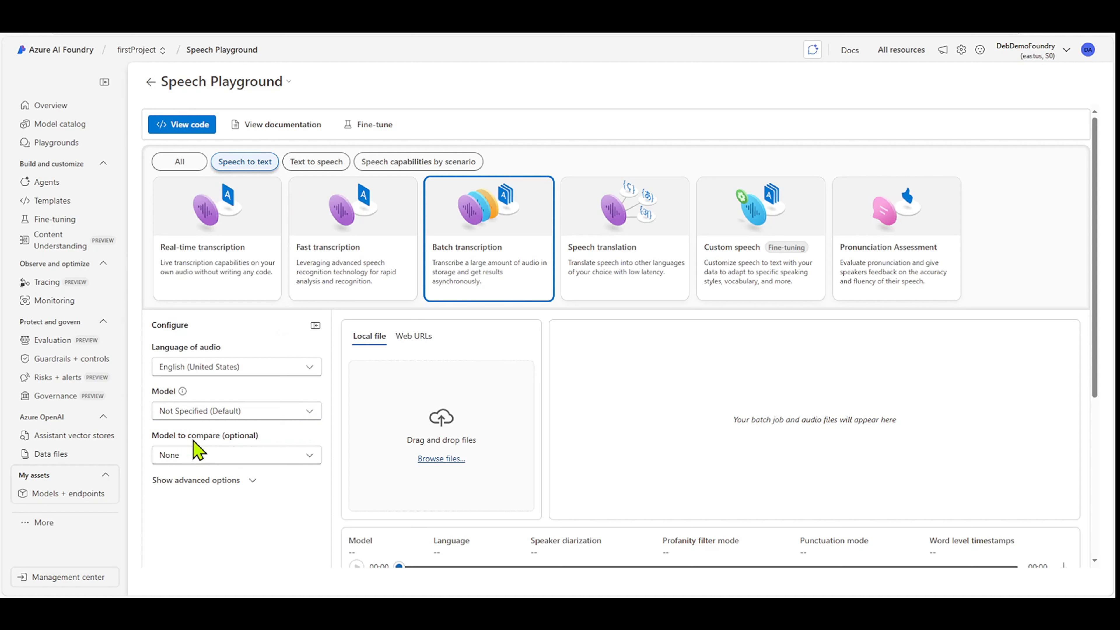
Browse the models available for comparison in Batch transcription, keeping None
left_click(263, 461)
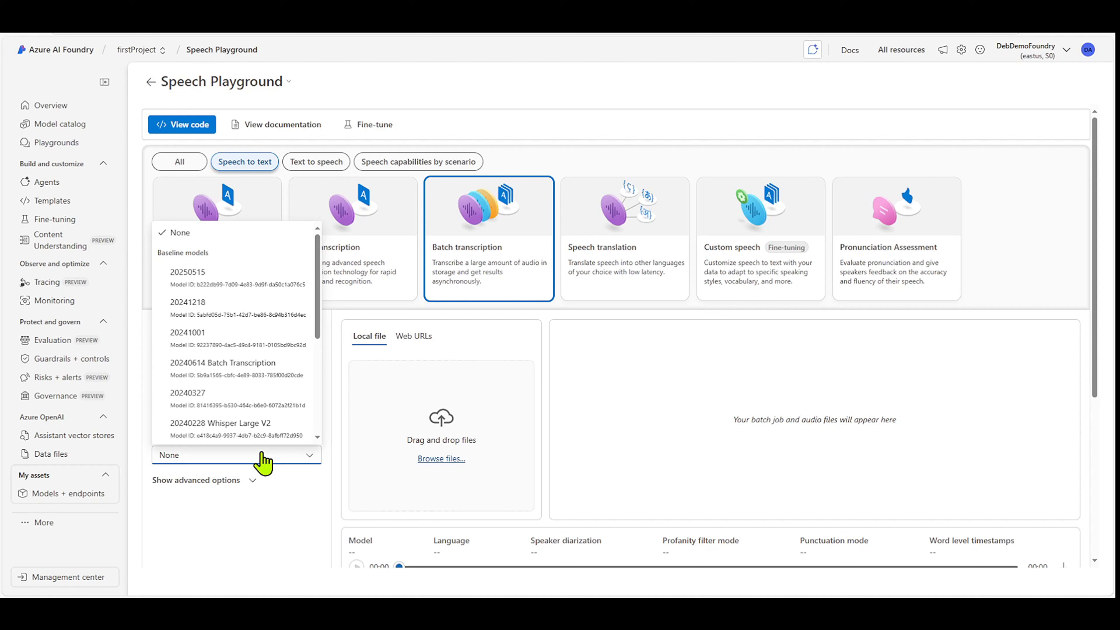
scroll(262, 362, "down", 5)
scroll(262, 358, "up", 4)
left_click(283, 525)
Show the advanced options for Batch transcription and review the punctuation modes, keeping Dictated and Automatic
left_click(250, 481)
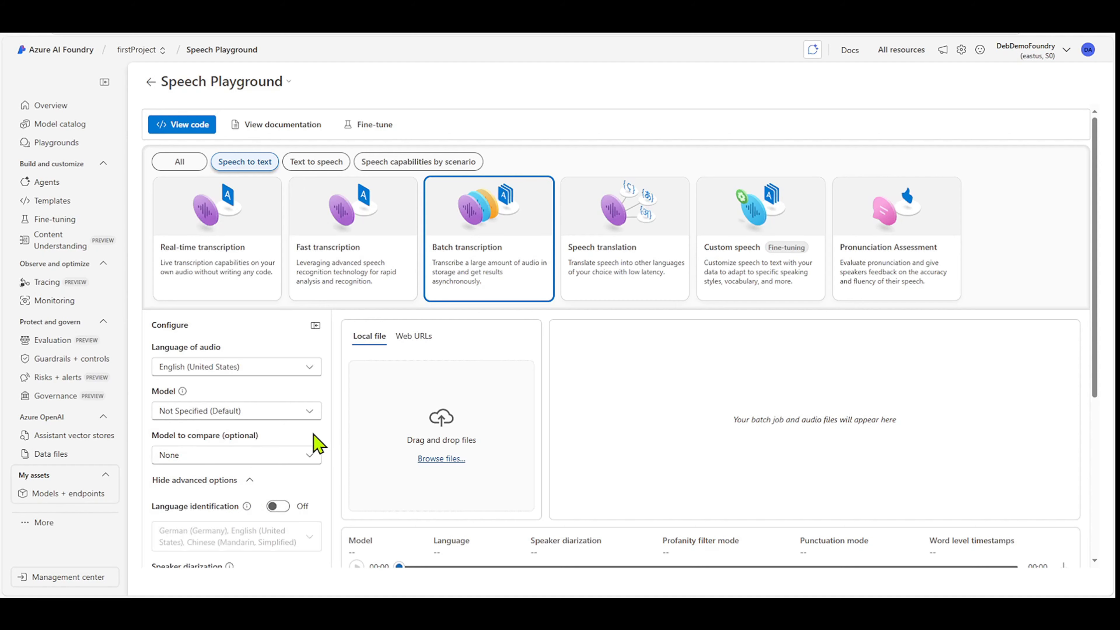
scroll(317, 442, "down", 5)
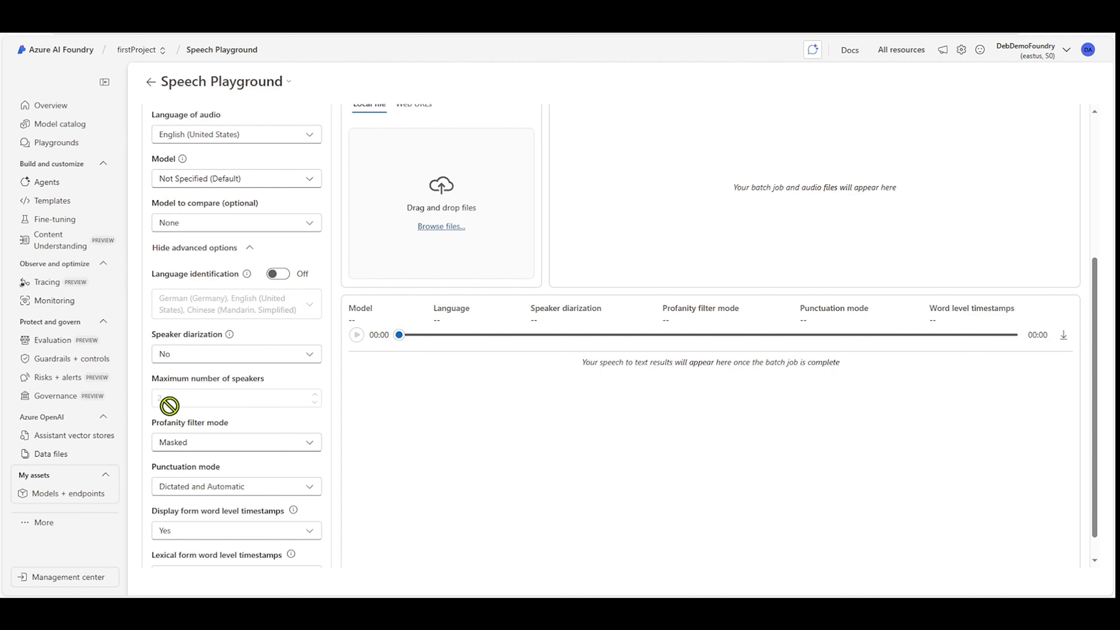
scroll(220, 462, "down", 1)
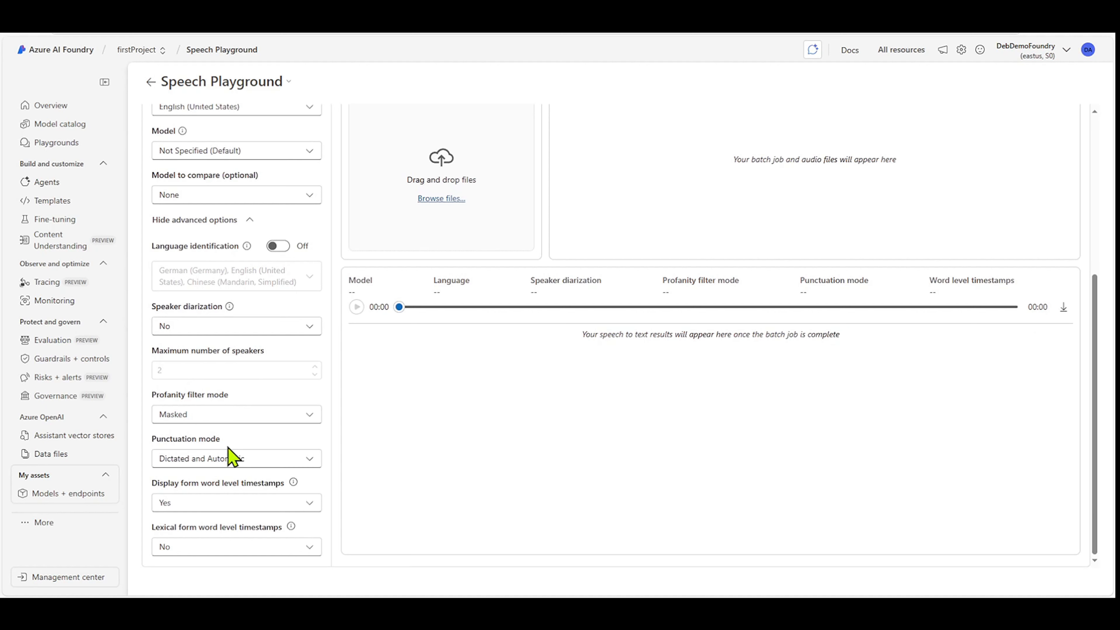
left_click(310, 461)
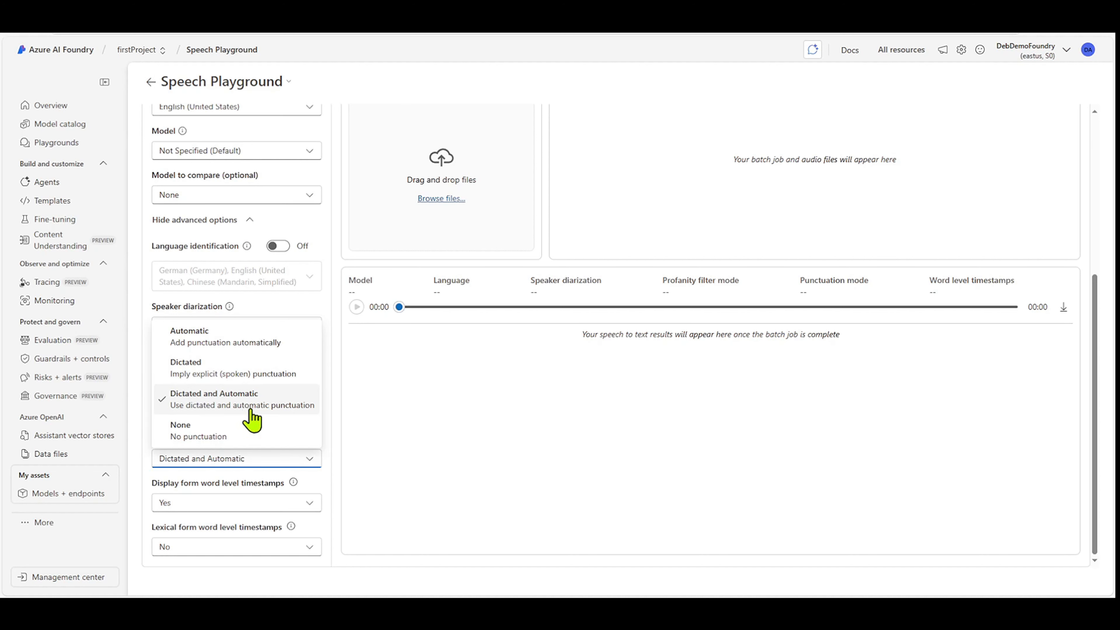
left_click(141, 435)
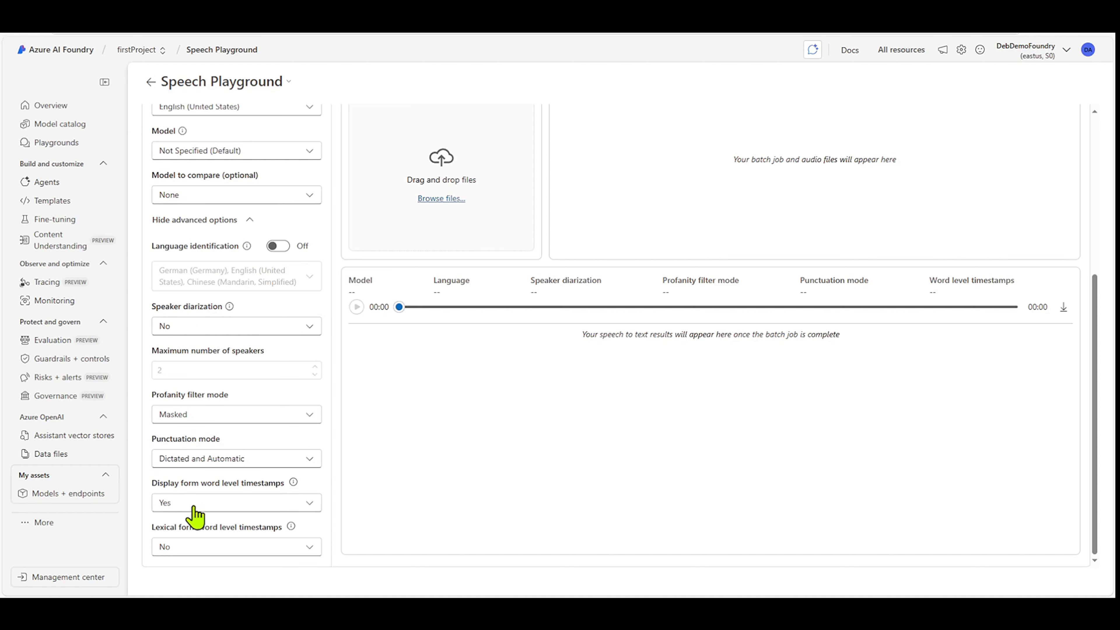
Review the explanations and choices for display form and lexical form word level timestamps, keeping Yes and No respectively
mouse_move(294, 482)
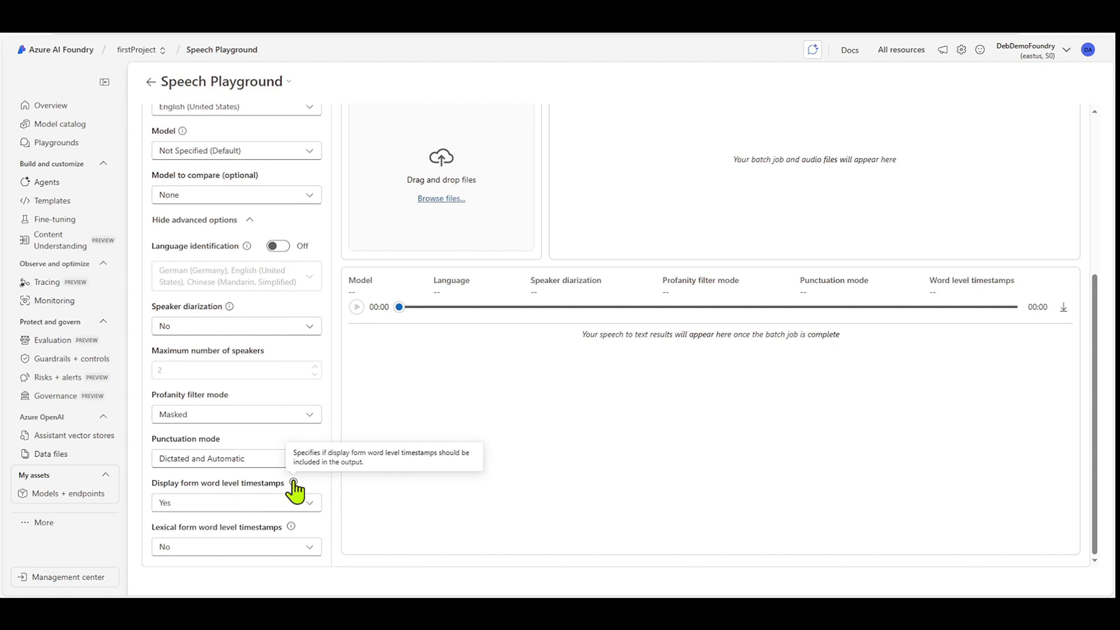
left_click(279, 507)
left_click(278, 505)
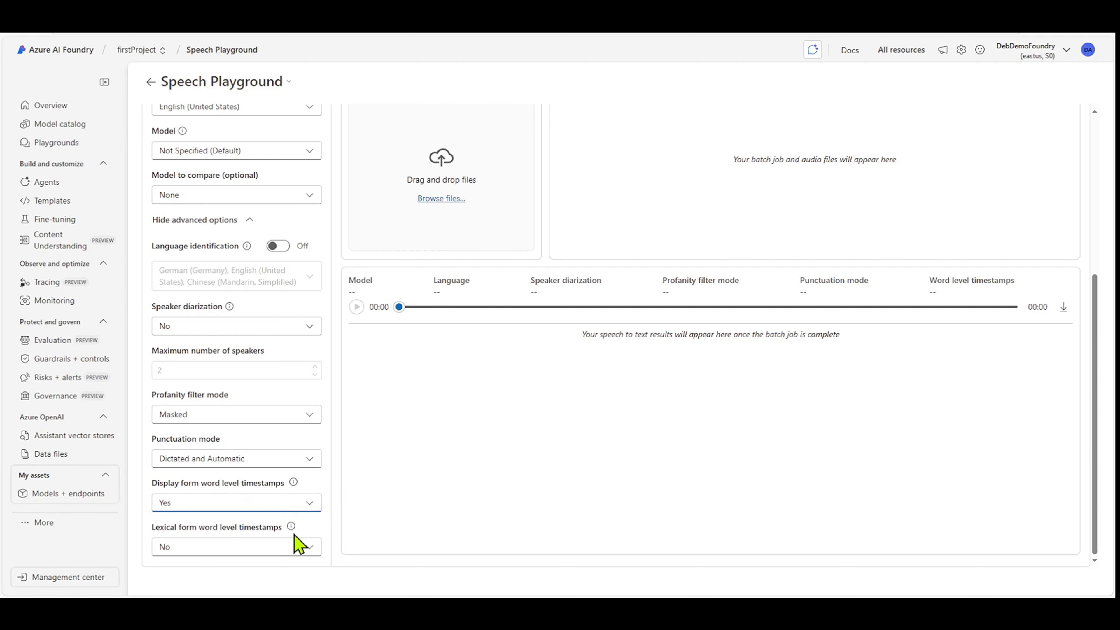
mouse_move(292, 527)
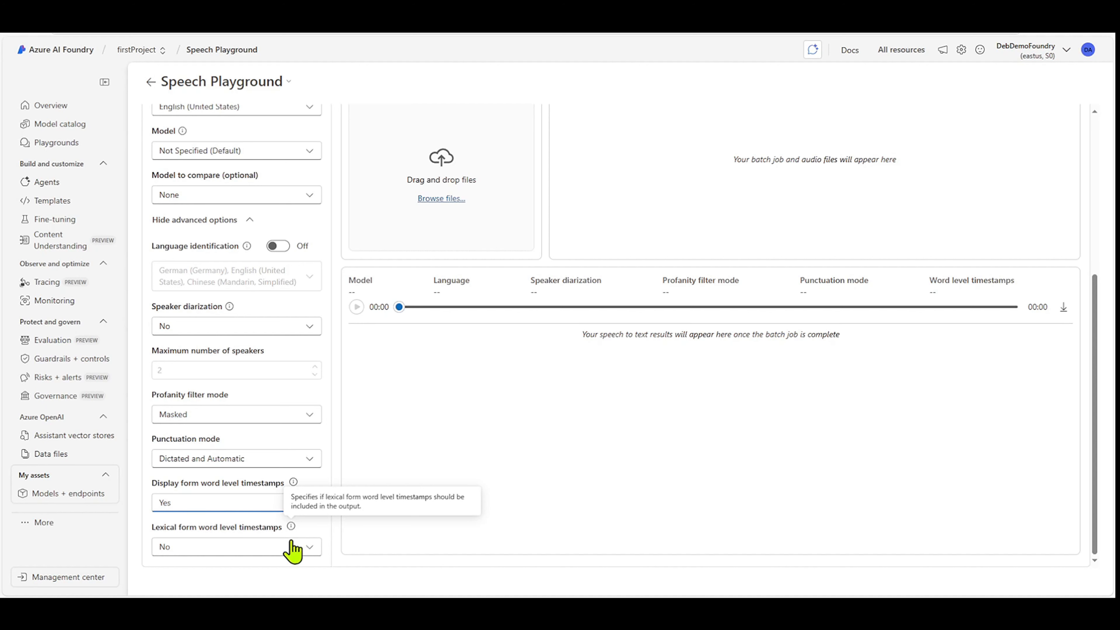
left_click(280, 555)
left_click(281, 555)
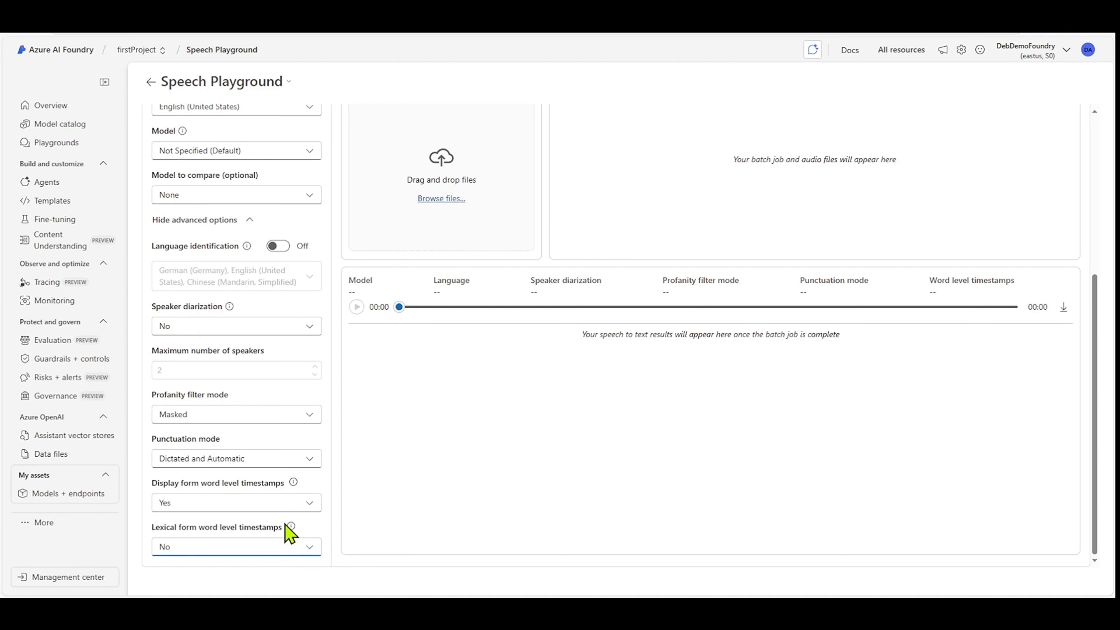
Switch the batch audio source from local files to web URLs and select Public URLs
scroll(483, 503, "up", 3)
scroll(489, 497, "up", 2)
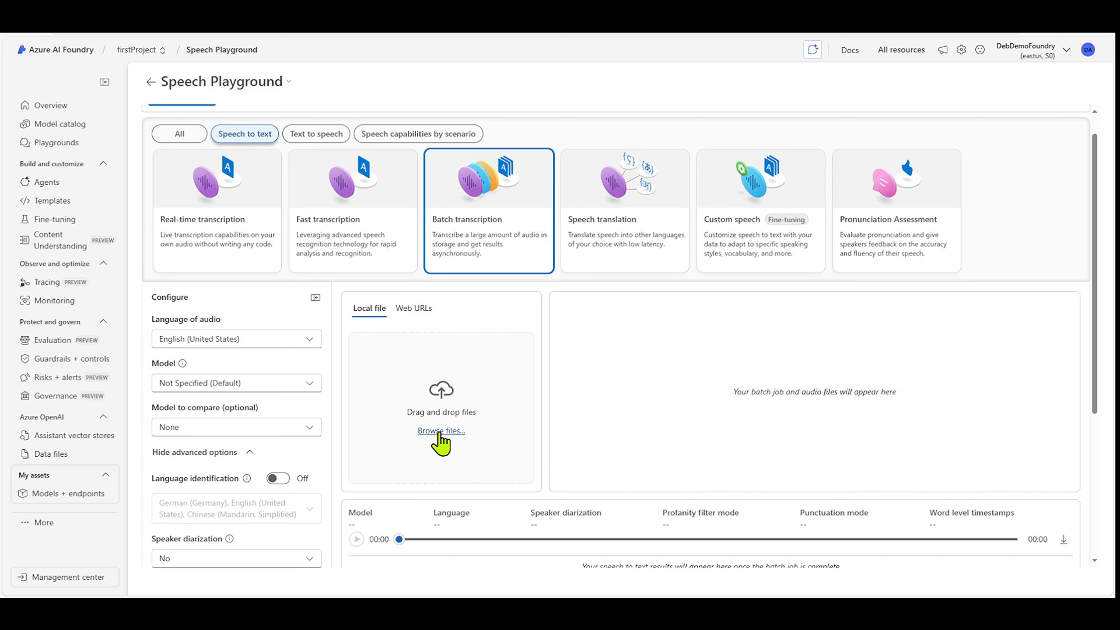
left_click(421, 309)
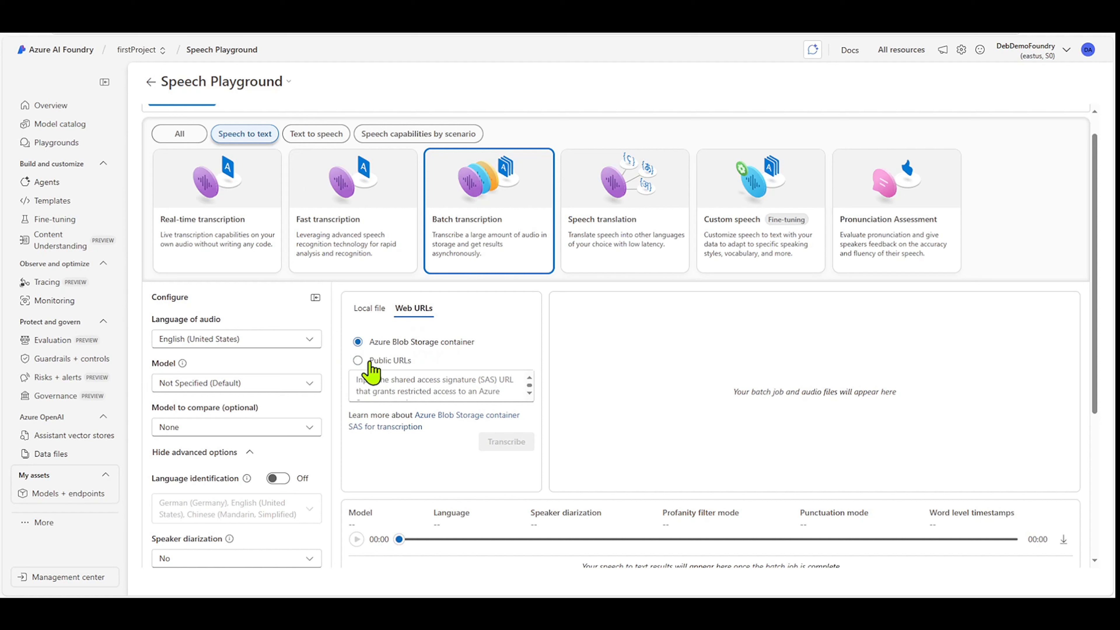
left_click(357, 361)
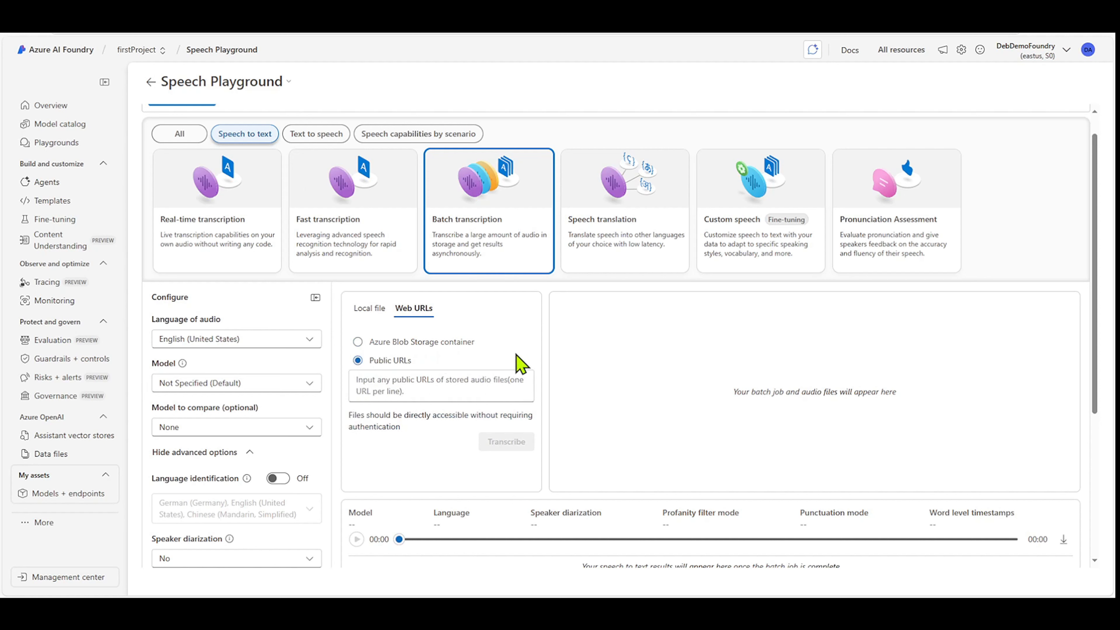